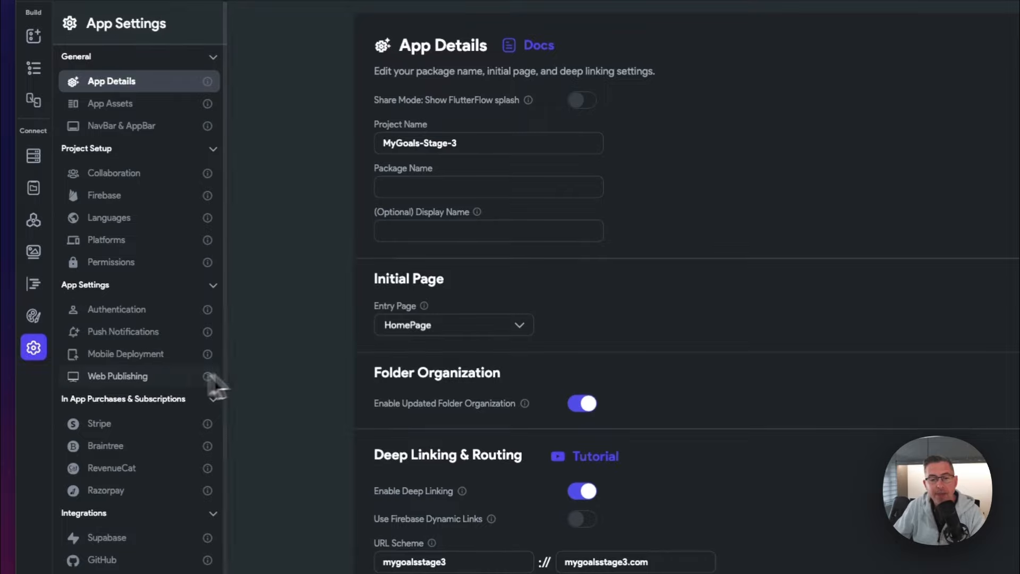
Enable authentication for the project and choose Supabase as the authentication type.
{"action": "left_click", "coordinate": [121, 317]}
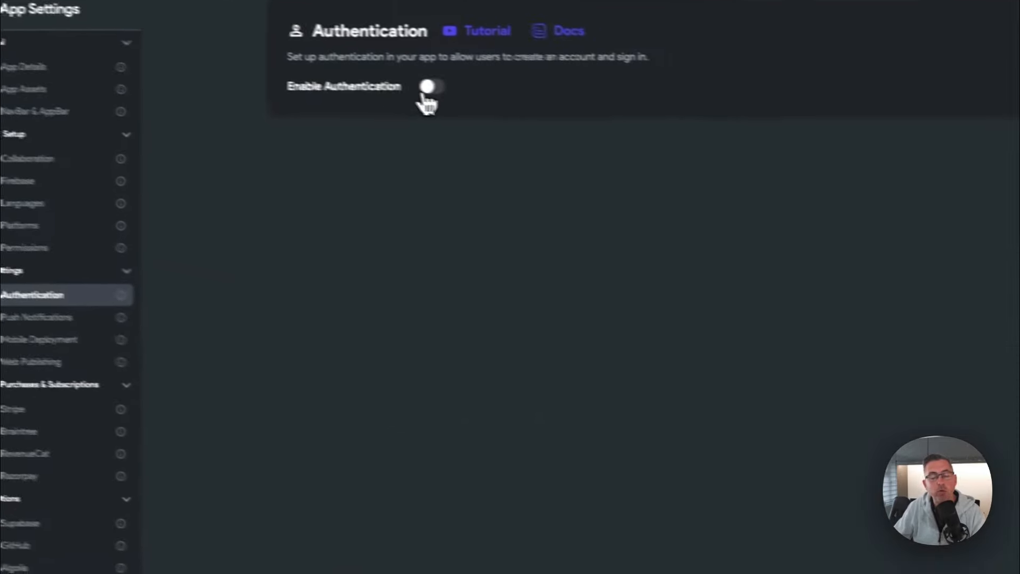
{"action": "left_click", "coordinate": [385, 79]}
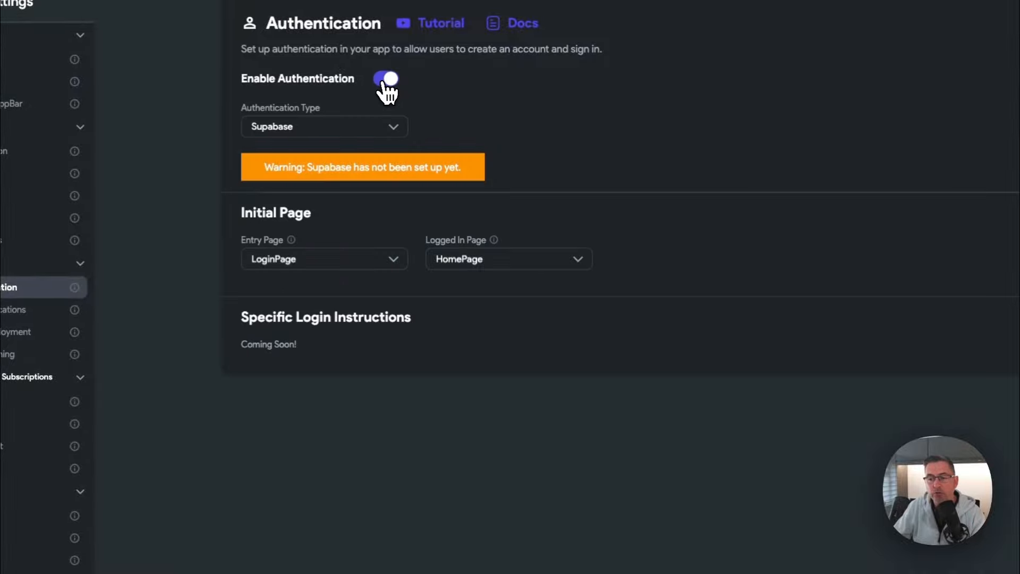
{"action": "left_click", "coordinate": [346, 139]}
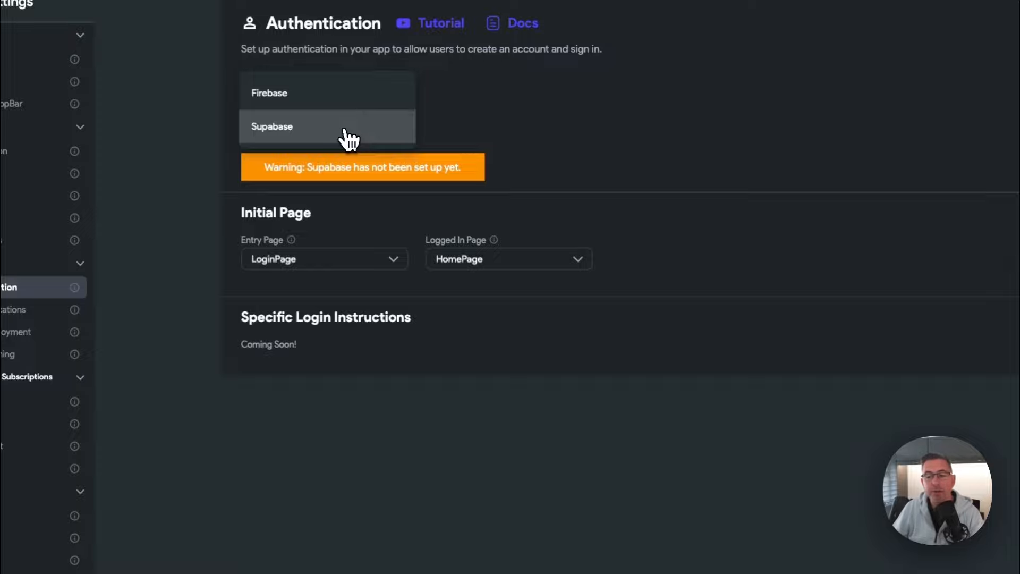
{"action": "left_click", "coordinate": [290, 127]}
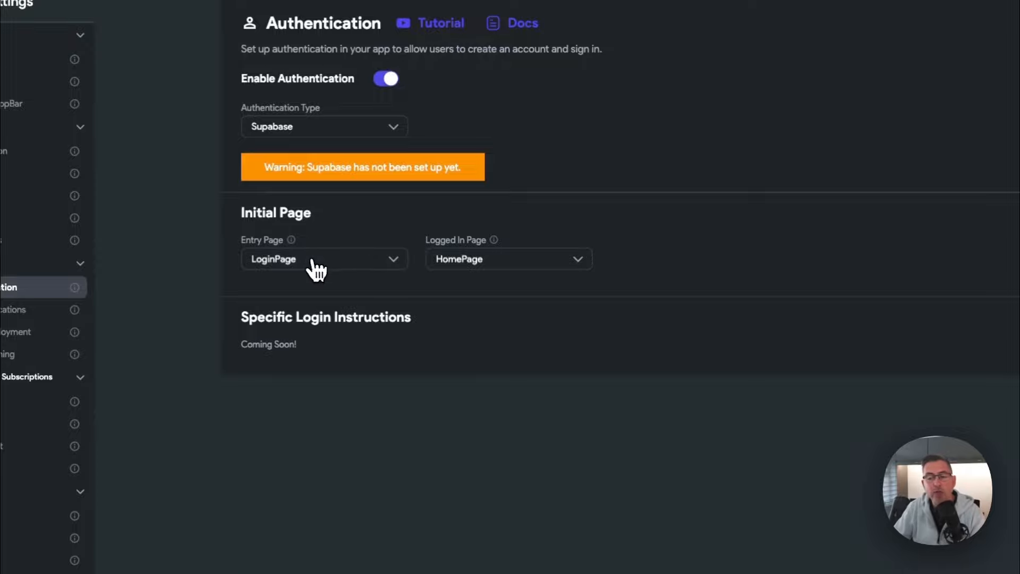
Choose LoginPage as the entry page in the authentication settings.
{"action": "left_click", "coordinate": [350, 261]}
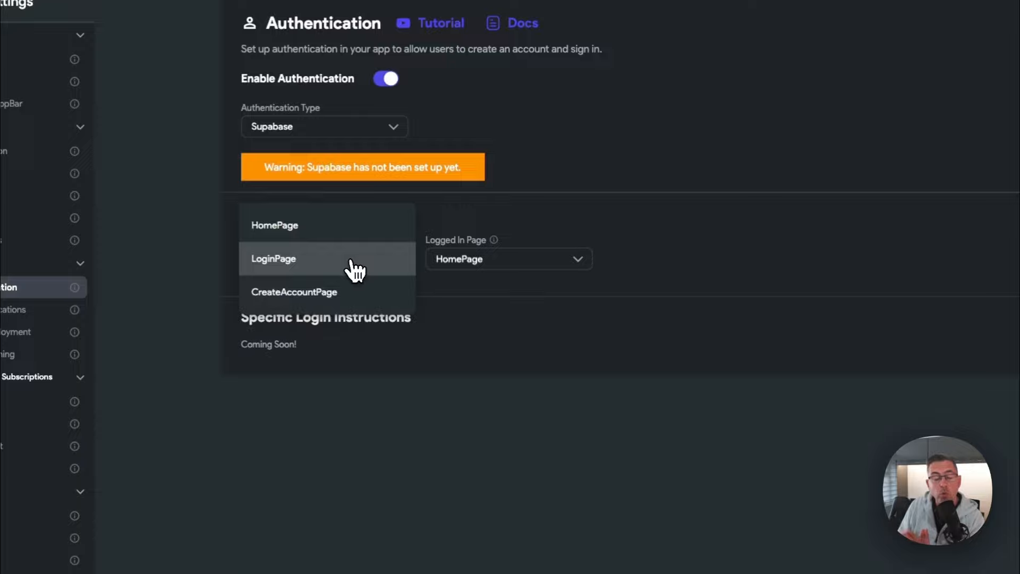
{"action": "left_click", "coordinate": [352, 268]}
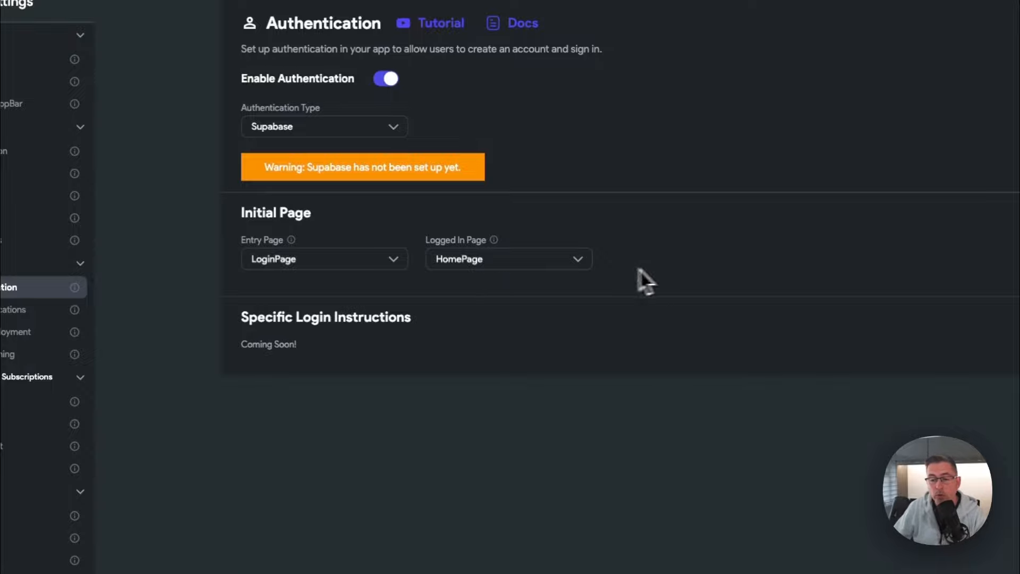
{"action": "left_click", "coordinate": [380, 270]}
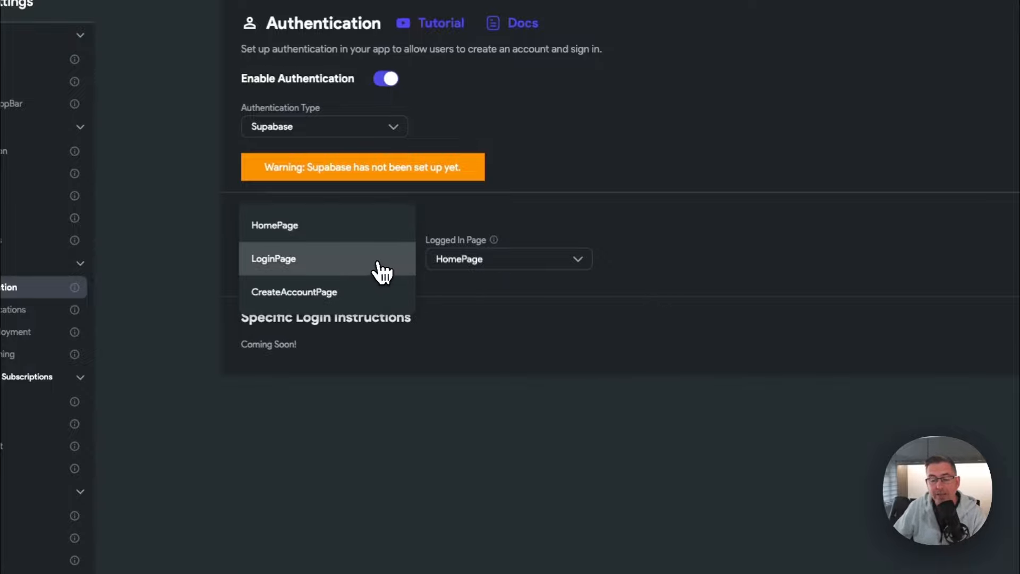
{"action": "left_click", "coordinate": [378, 270]}
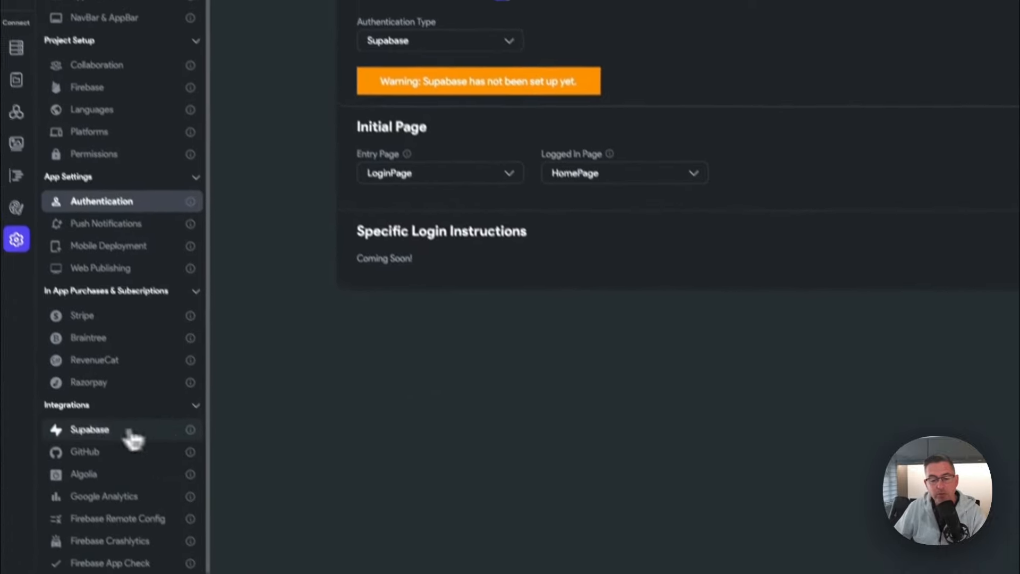
Enable the Supabase integration and fill its API URL with the project URL copied from the MyGoals project's API settings in Supabase.
{"action": "left_click", "coordinate": [108, 465]}
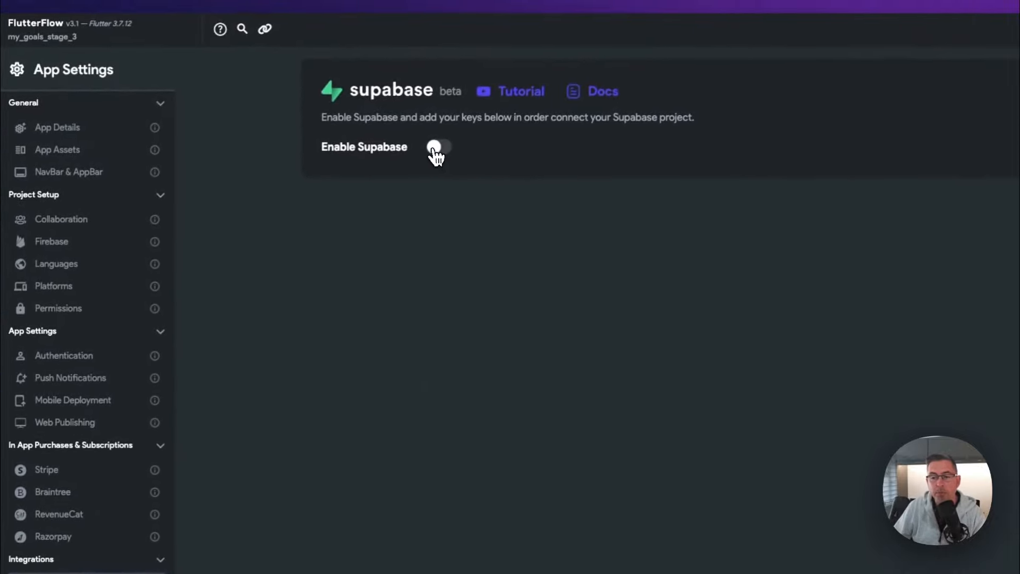
{"action": "left_click", "coordinate": [435, 149]}
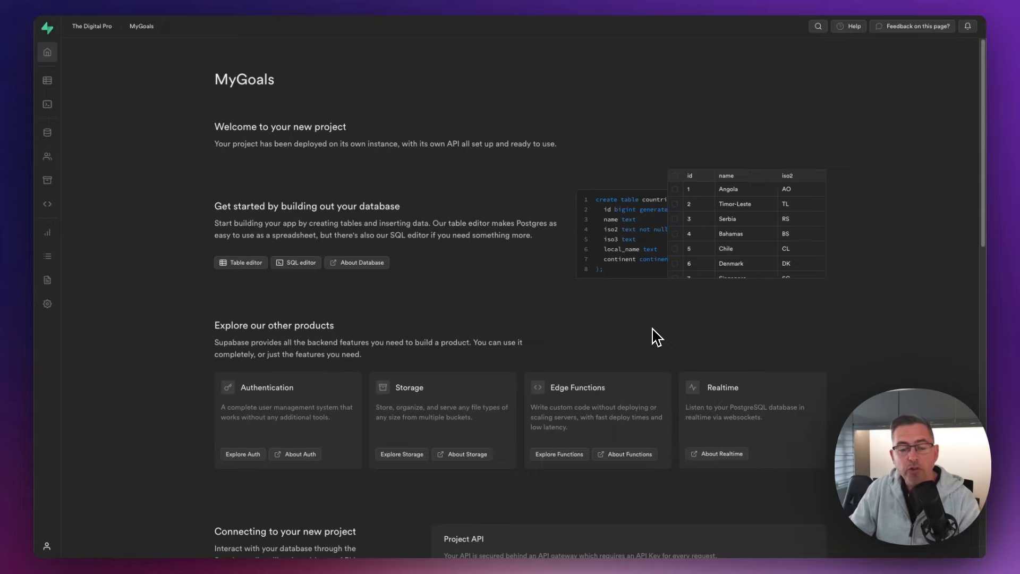
{"action": "left_click", "coordinate": [47, 305]}
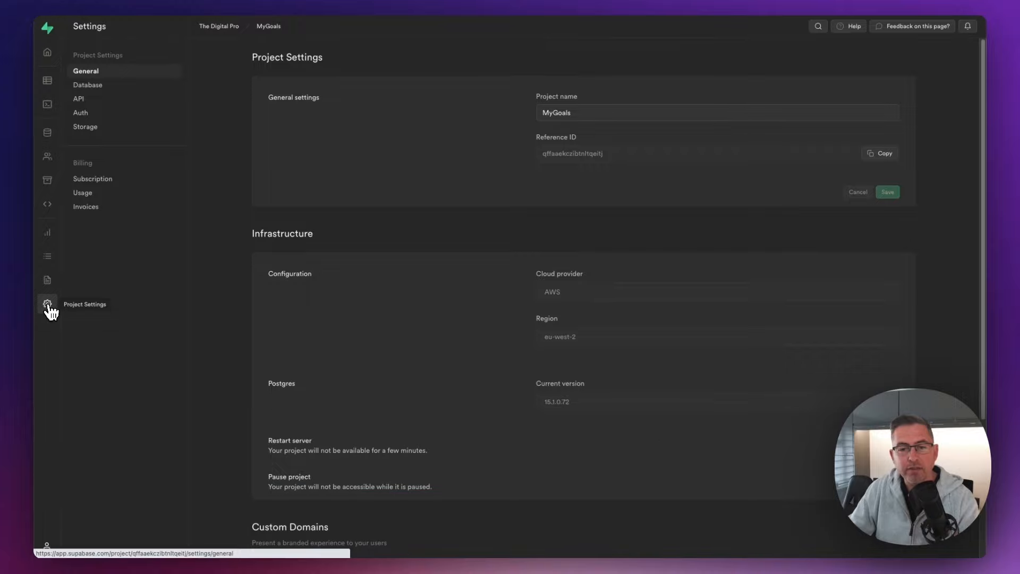
{"action": "left_click", "coordinate": [80, 100]}
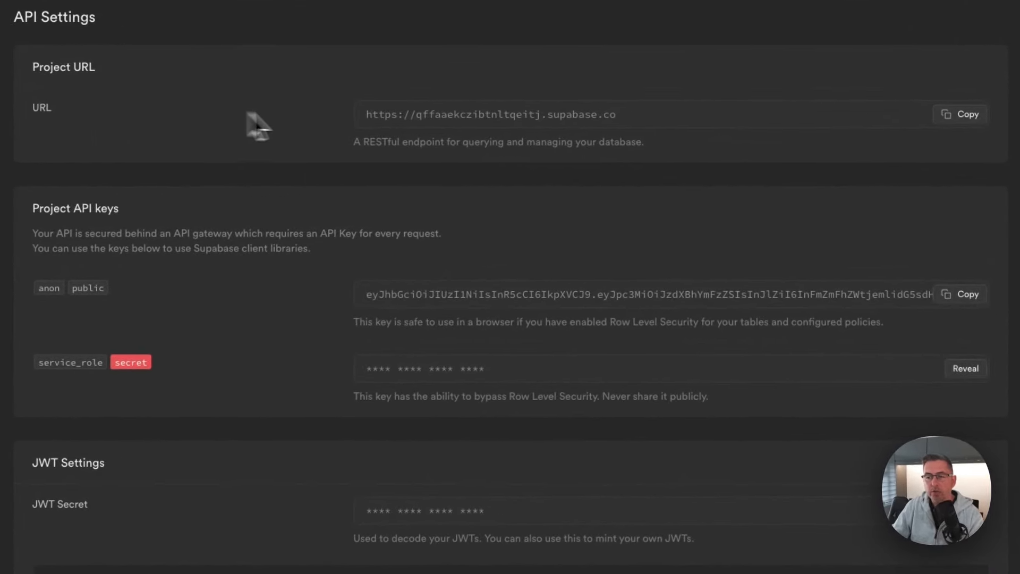
{"action": "left_click", "coordinate": [959, 117]}
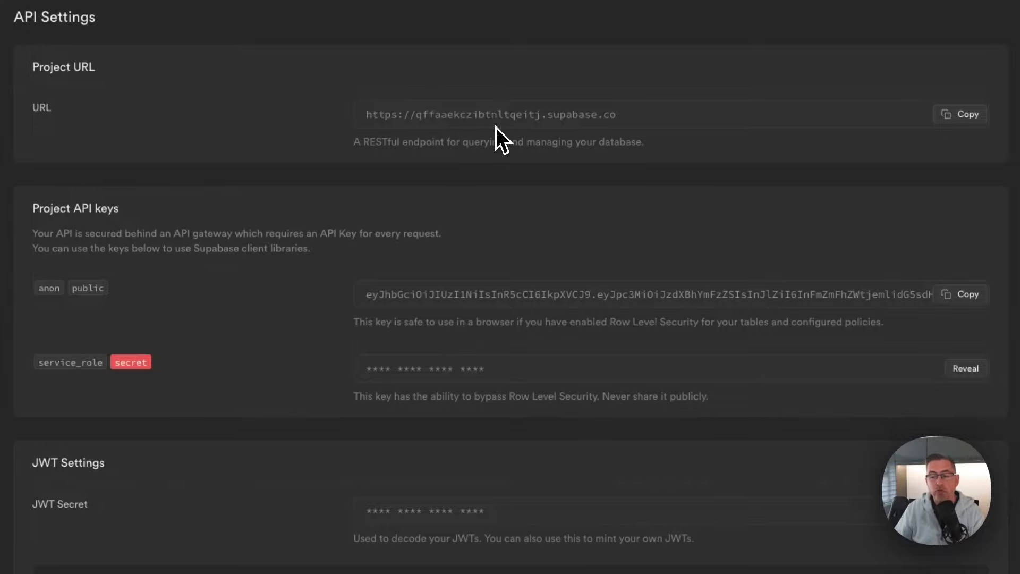
{"action": "left_click", "coordinate": [951, 114]}
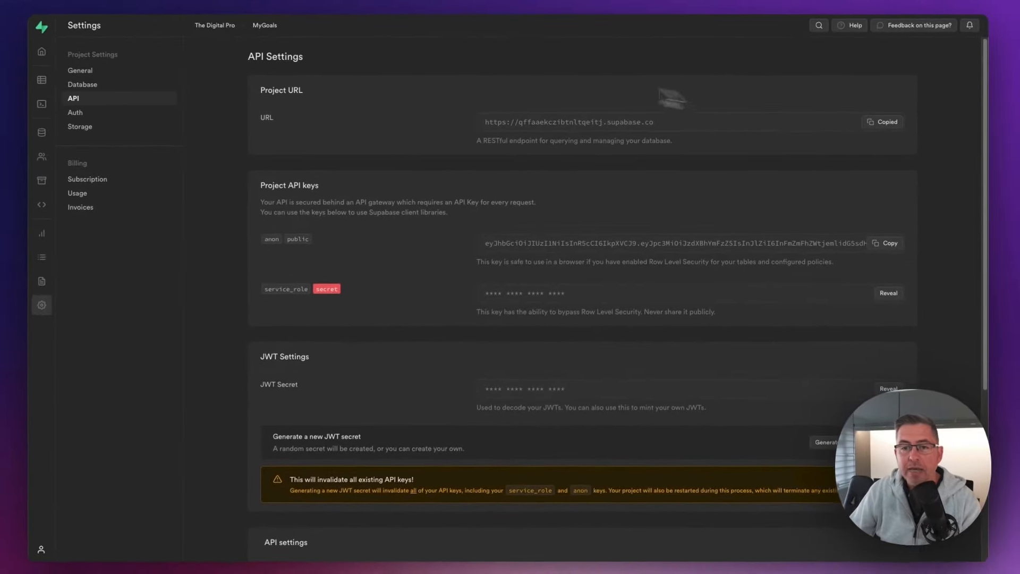
{"action": "key", "text": "super+Tab"}
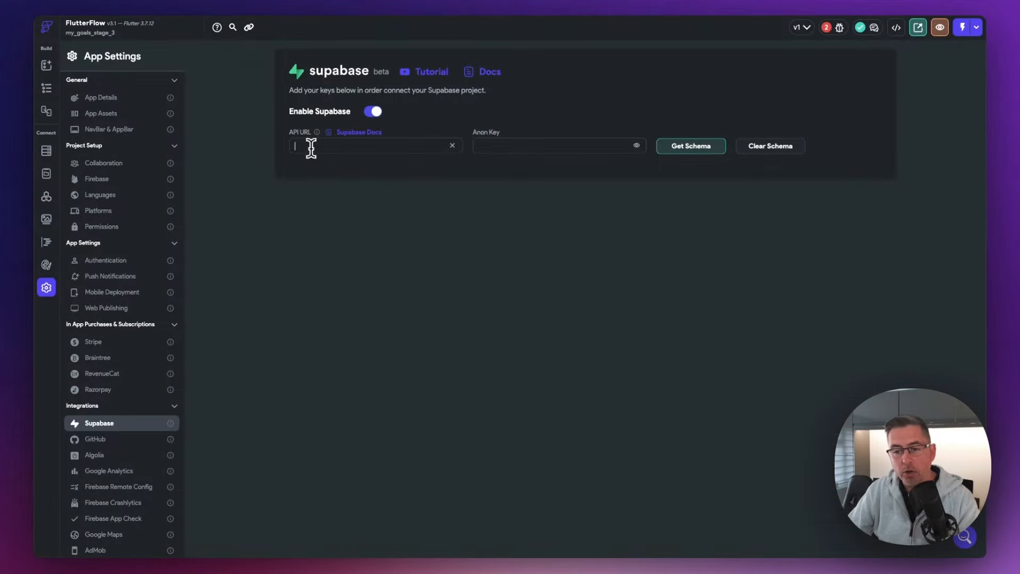
{"action": "key", "text": "super+v"}
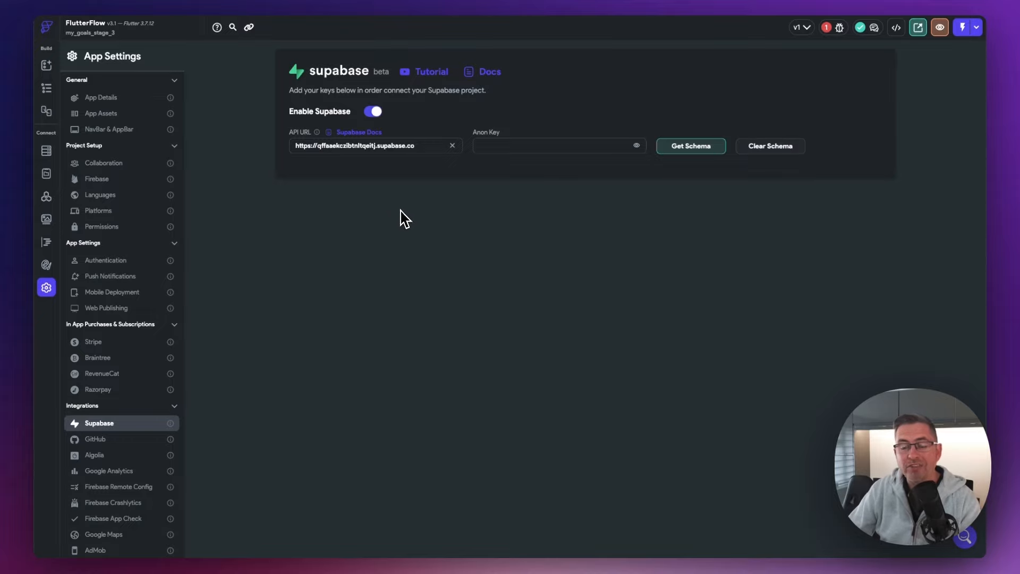
Copy the anon public key from the Supabase API settings and paste it as the Anon Key in FlutterFlow.
{"action": "left_click", "coordinate": [250, 1]}
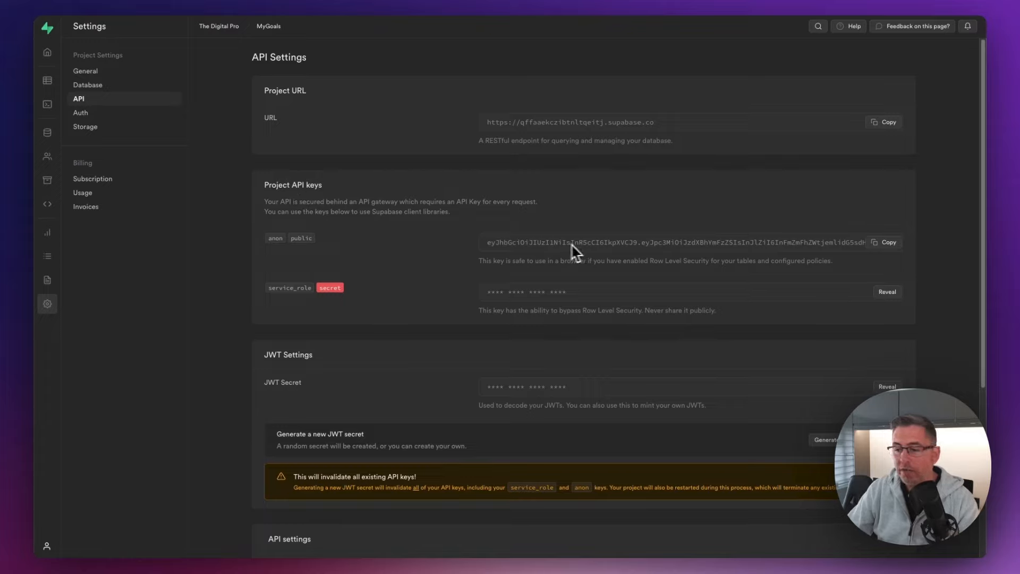
{"action": "left_click", "coordinate": [884, 245]}
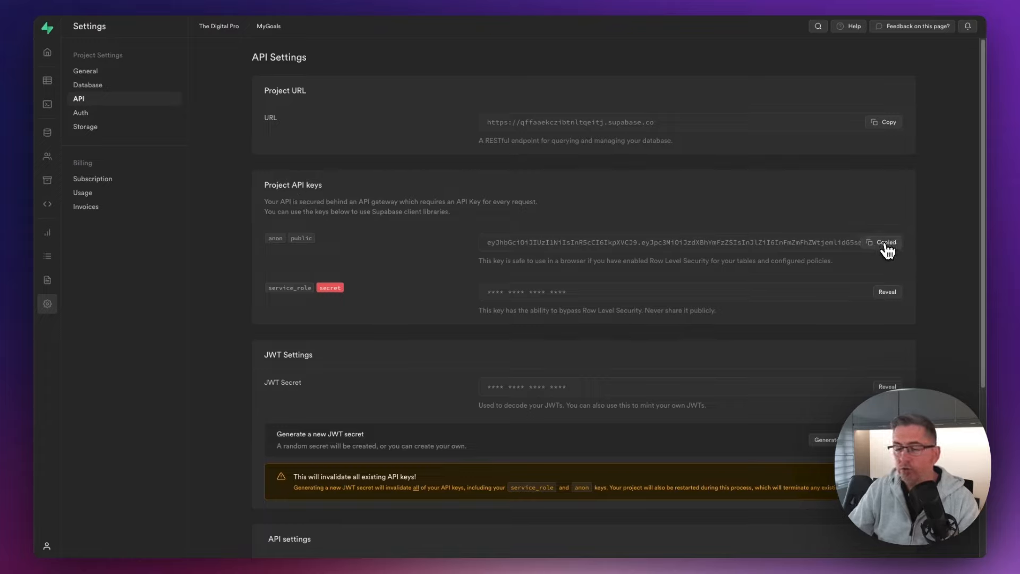
{"action": "left_click", "coordinate": [151, 1]}
{"action": "left_click", "coordinate": [498, 145]}
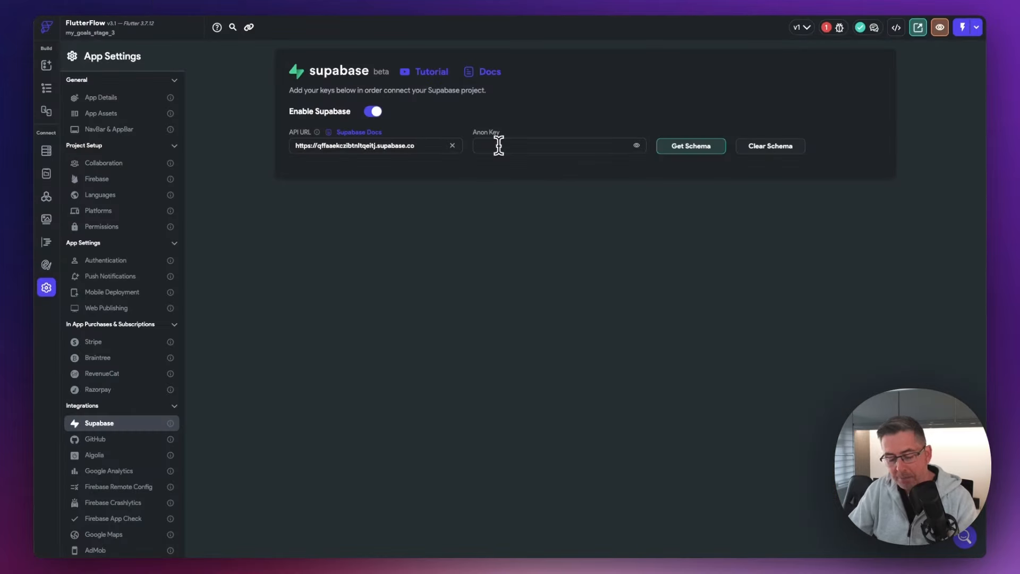
{"action": "key", "text": "ctrl+v"}
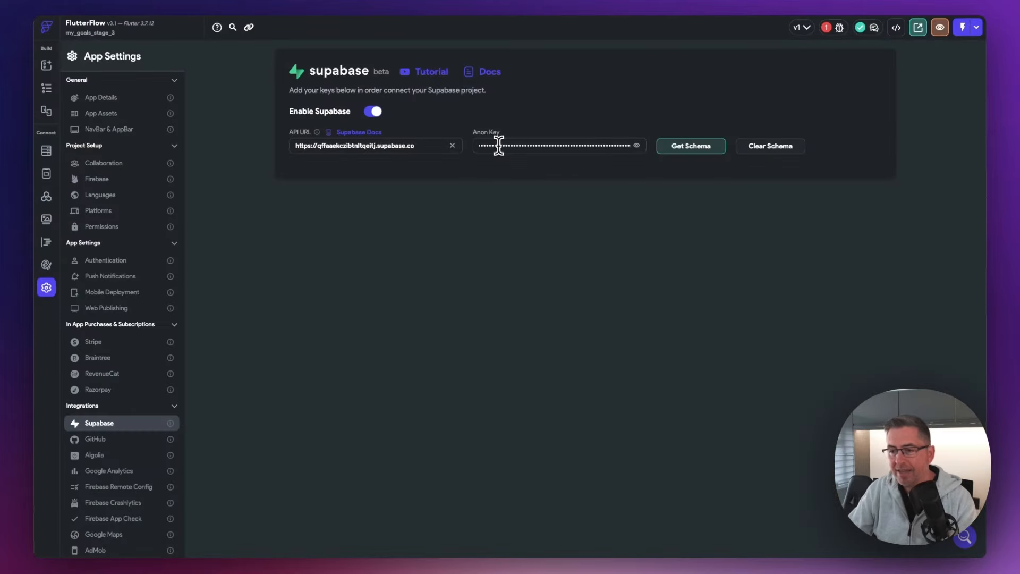
Get the Supabase schema and view the fields of the goals and tasks tables.
{"action": "left_click", "coordinate": [690, 152]}
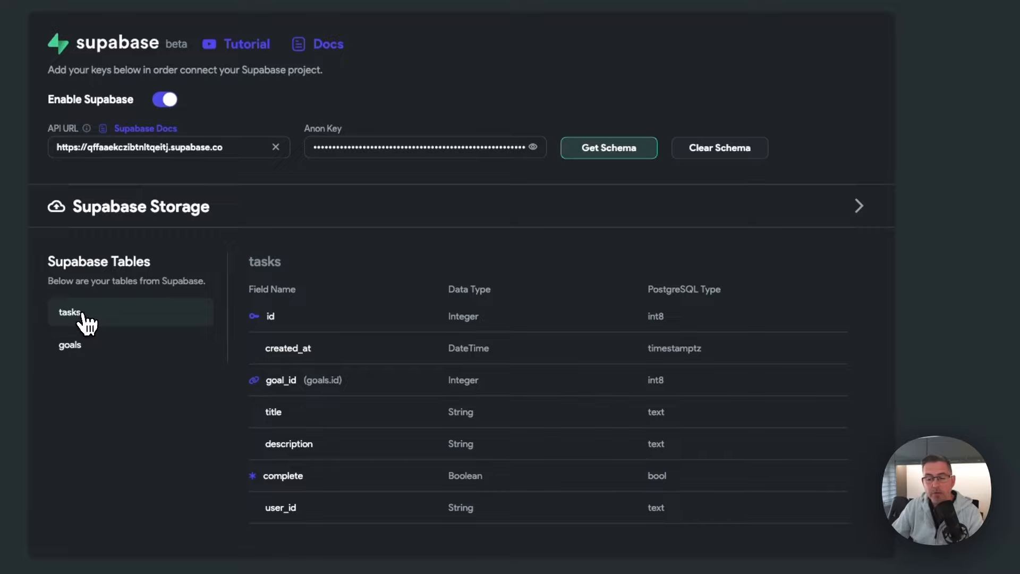
{"action": "left_click", "coordinate": [86, 356]}
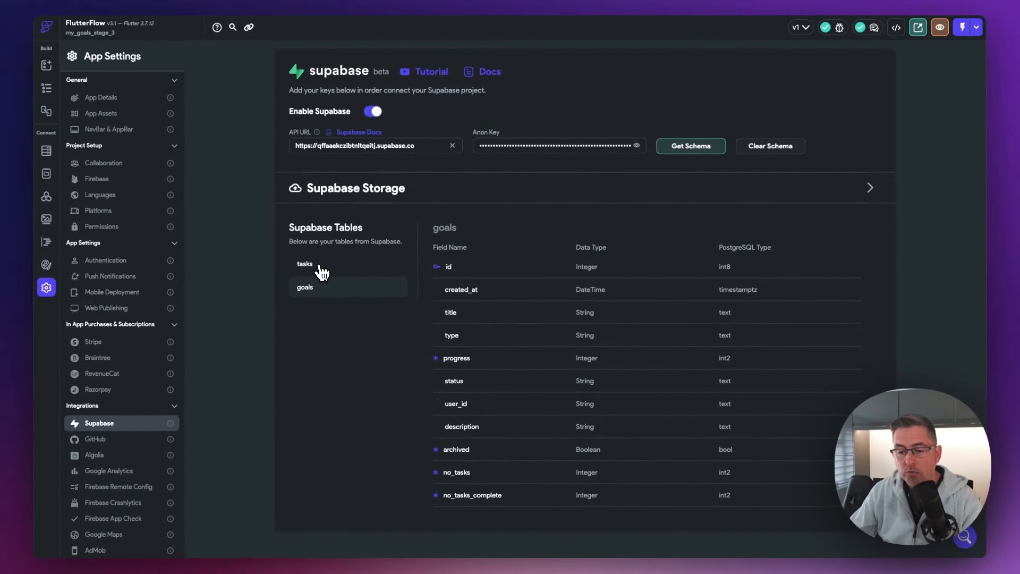
{"action": "left_click", "coordinate": [320, 266]}
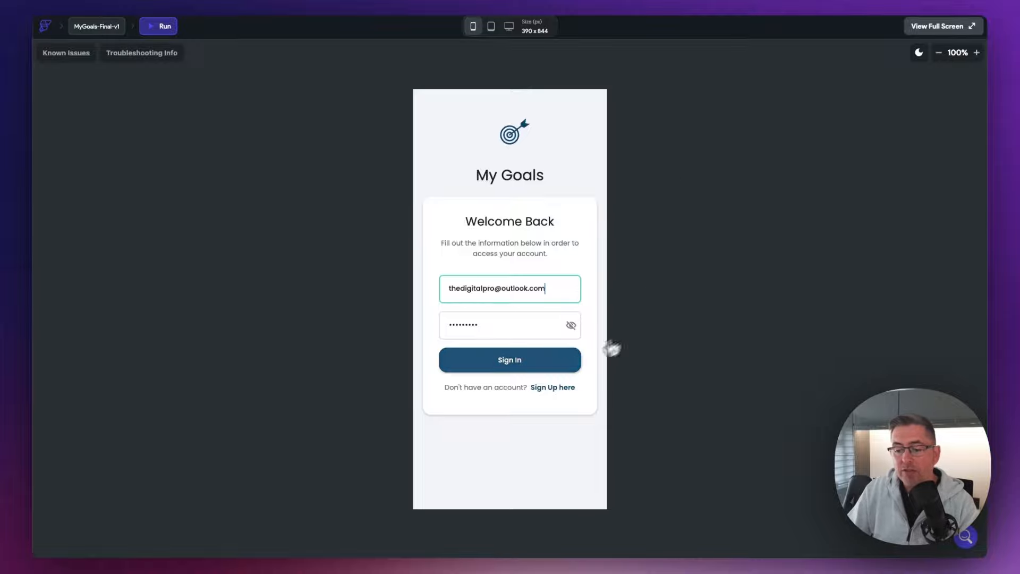
In the running MyGoals-Final-v1 app, sign in with the prefilled account and log out again.
{"action": "left_click", "coordinate": [518, 366]}
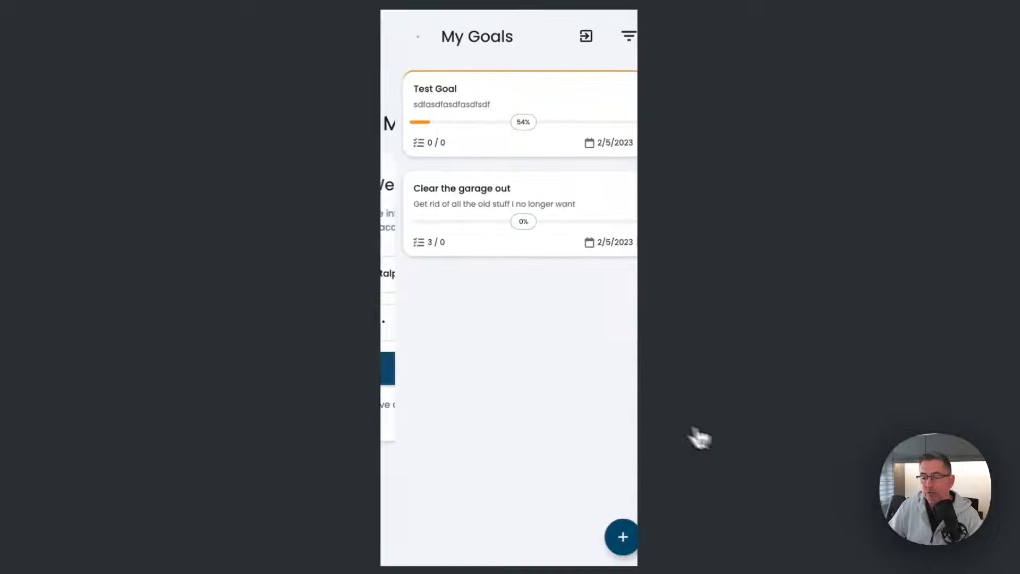
{"action": "left_click", "coordinate": [574, 36]}
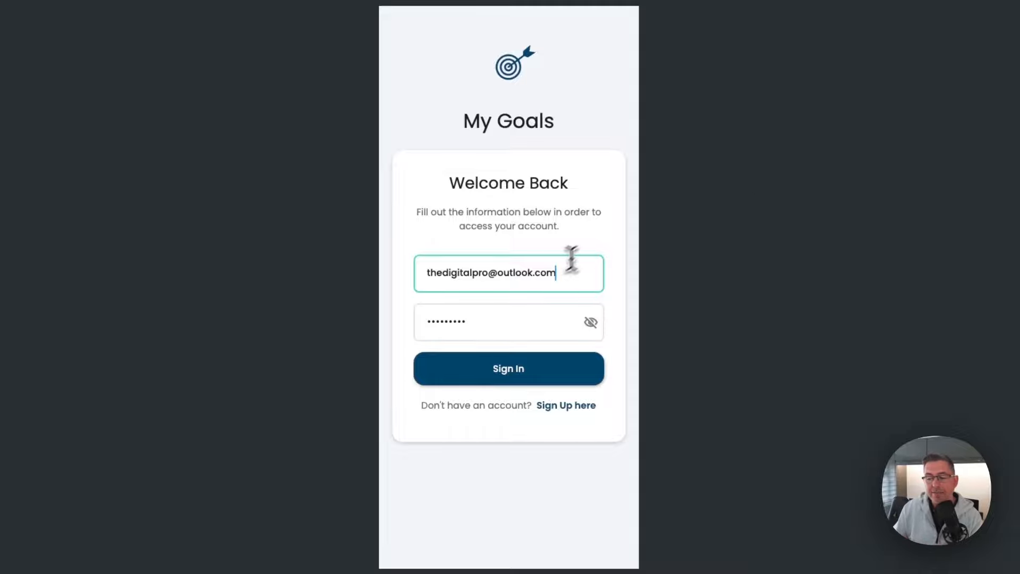
Clear the email and password on the running app's login form and submit it empty to test validation.
{"action": "left_click_drag", "start_coordinate": [570, 264], "coordinate": [423, 273]}
{"action": "key", "text": "BackSpace"}
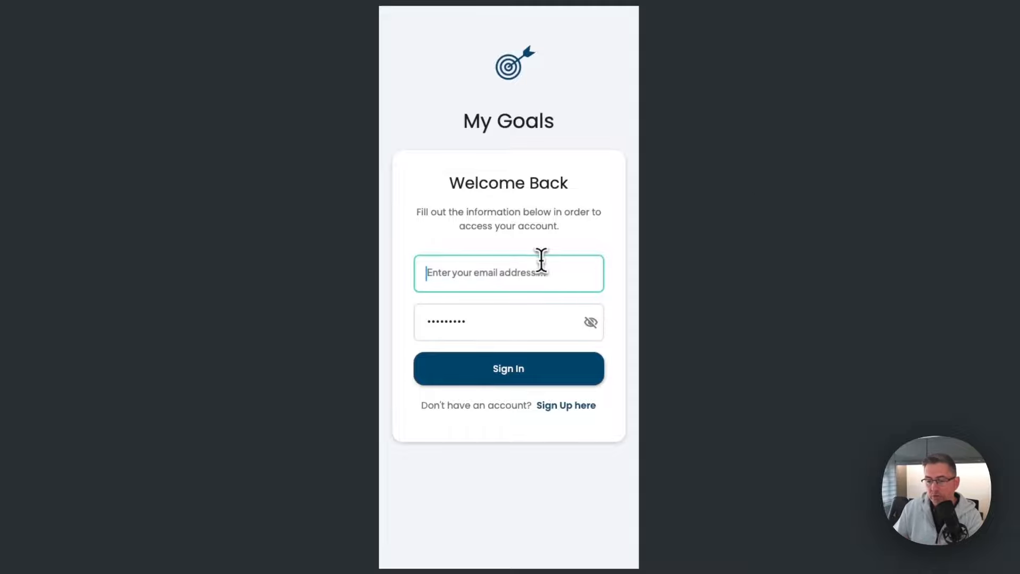
{"action": "left_click", "coordinate": [495, 321]}
{"action": "key", "text": "ctrl+a"}
{"action": "key", "text": "BackSpace"}
{"action": "left_click", "coordinate": [524, 369]}
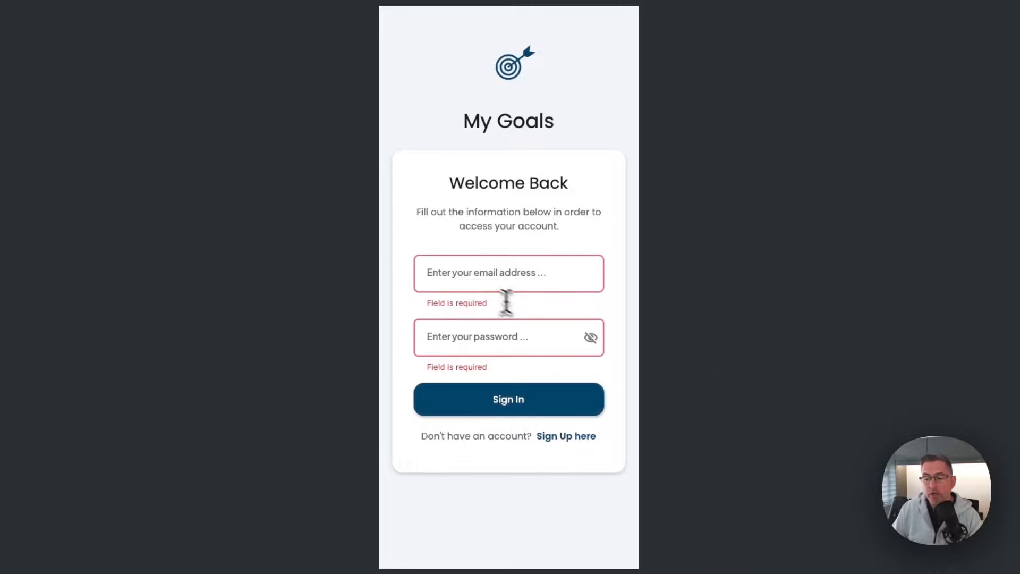
Enter a malformed email address with nothing after the @ sign and submit the login form without a password.
{"action": "left_click", "coordinate": [583, 268]}
{"action": "type", "text": "fgdfgdfg@"}
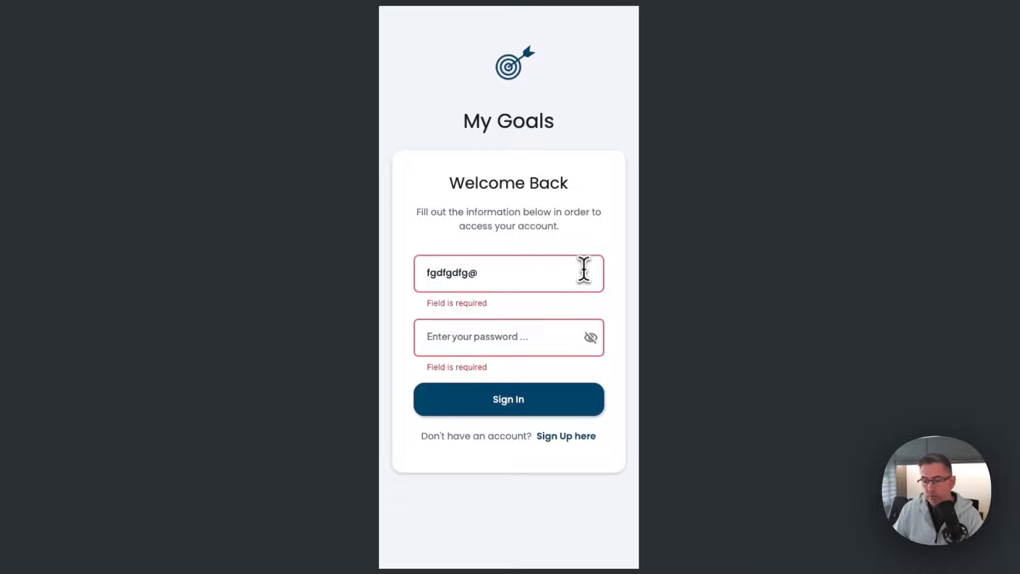
{"action": "left_click", "coordinate": [525, 411]}
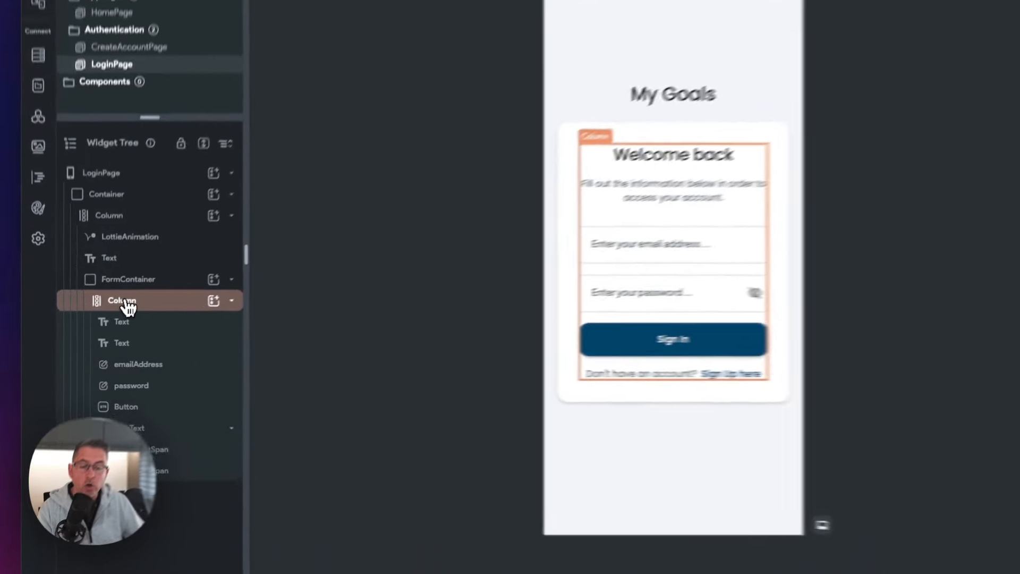
Wrap the Column inside the LoginPage's FormContainer in a Form Validation widget.
{"action": "left_click", "coordinate": [117, 335]}
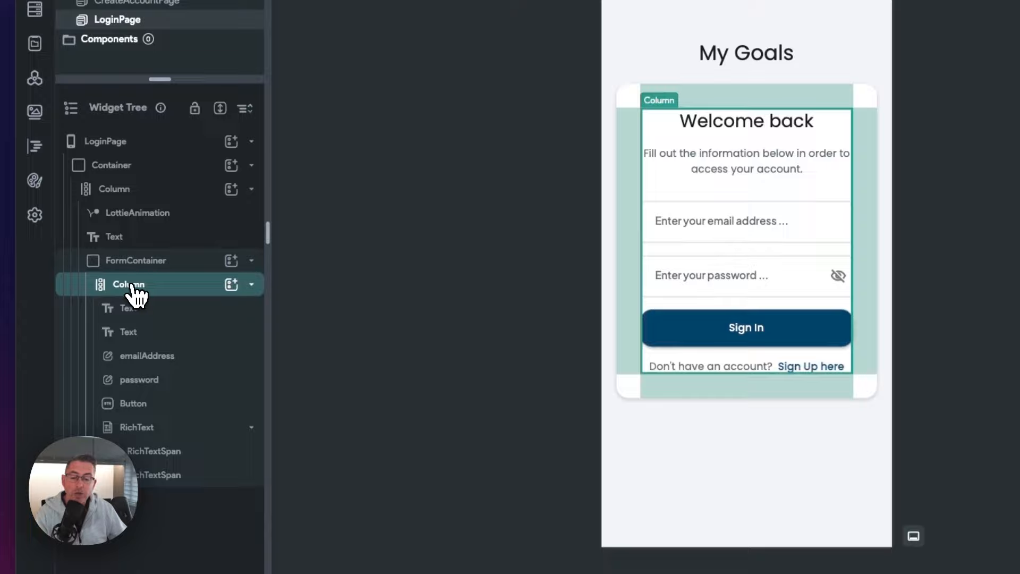
{"action": "right_click", "coordinate": [132, 286]}
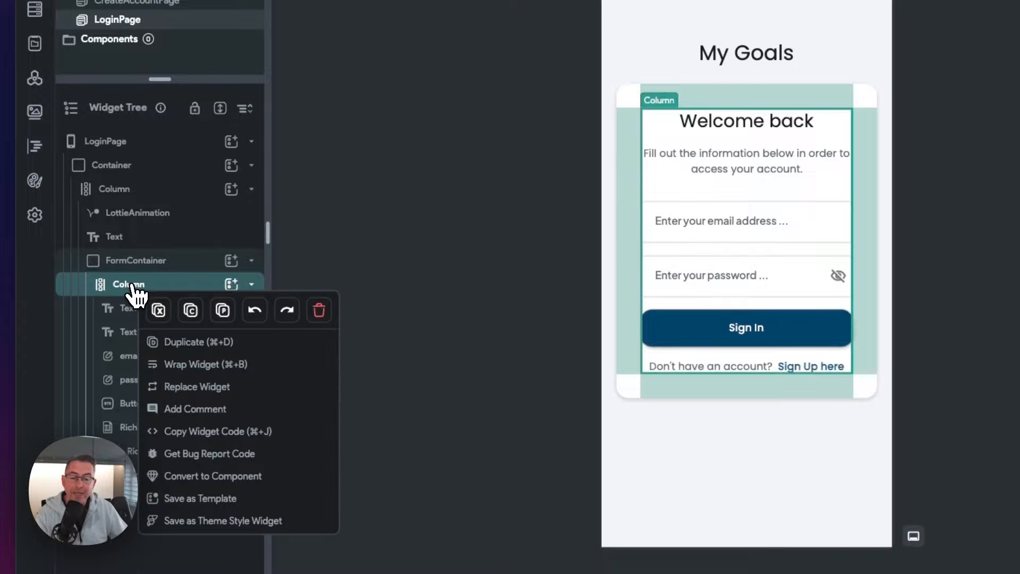
{"action": "left_click", "coordinate": [189, 365]}
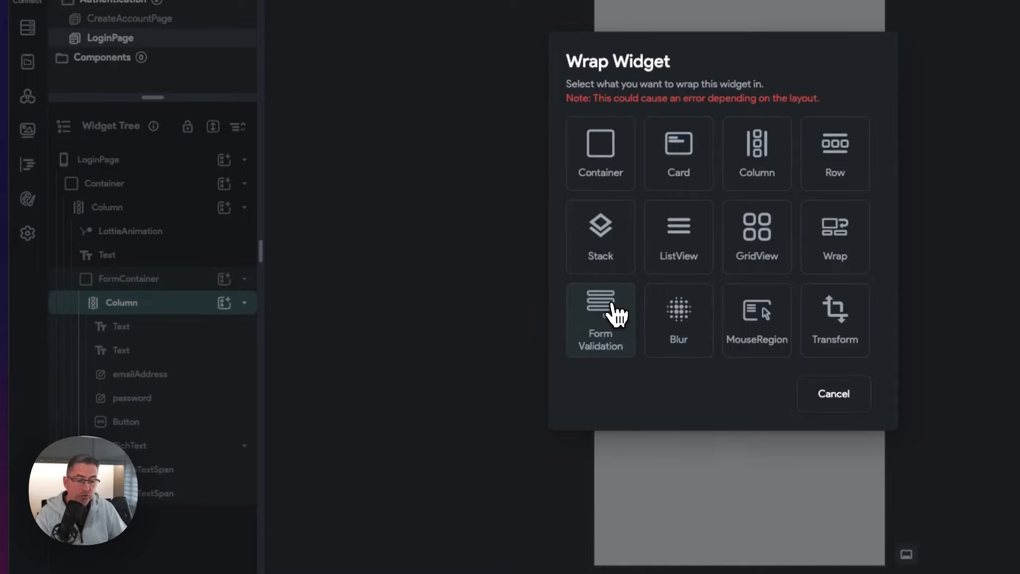
{"action": "left_click", "coordinate": [617, 319]}
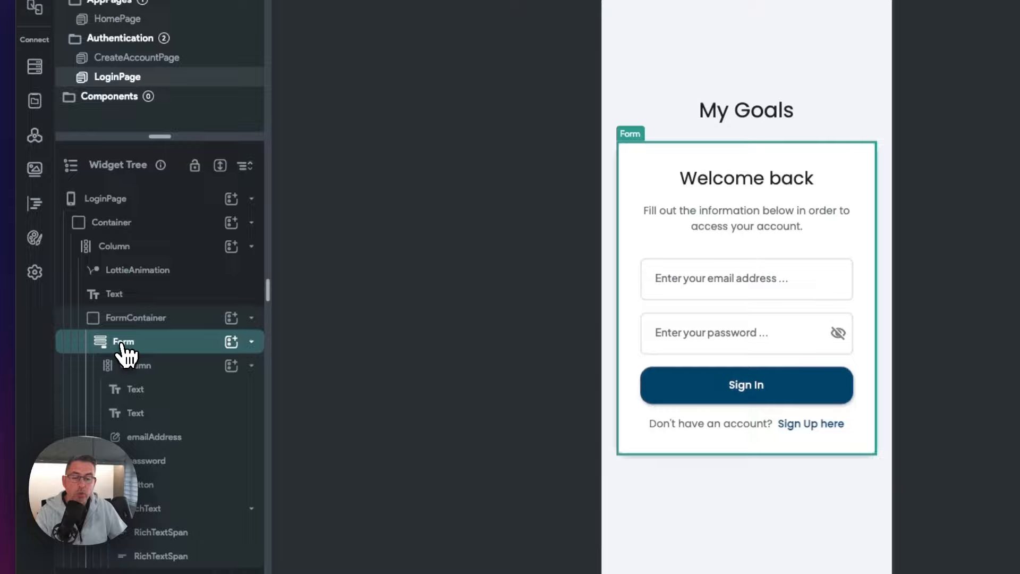
Rename the Form widget inside the FormContainer as LoginForm.
{"action": "left_click", "coordinate": [123, 354]}
{"action": "left_click", "coordinate": [123, 353]}
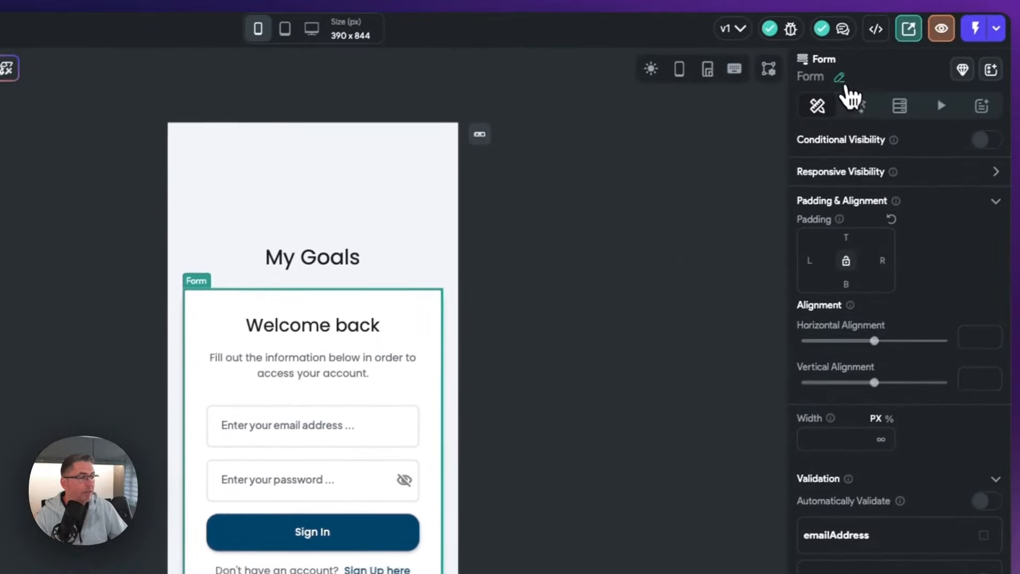
{"action": "left_click", "coordinate": [835, 85]}
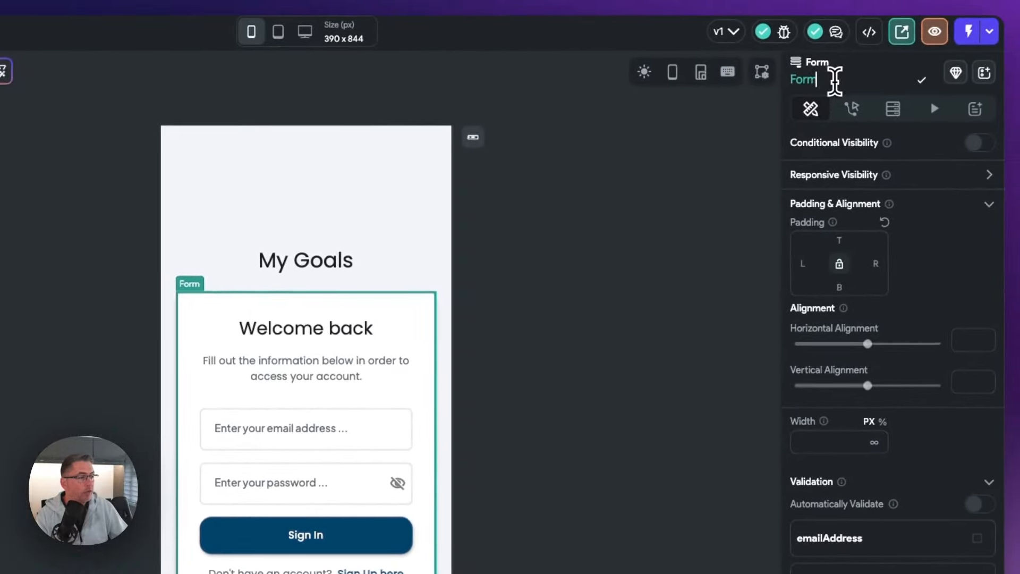
{"action": "left_click", "coordinate": [792, 80]}
{"action": "type", "text": "Login"}
{"action": "left_click", "coordinate": [922, 79]}
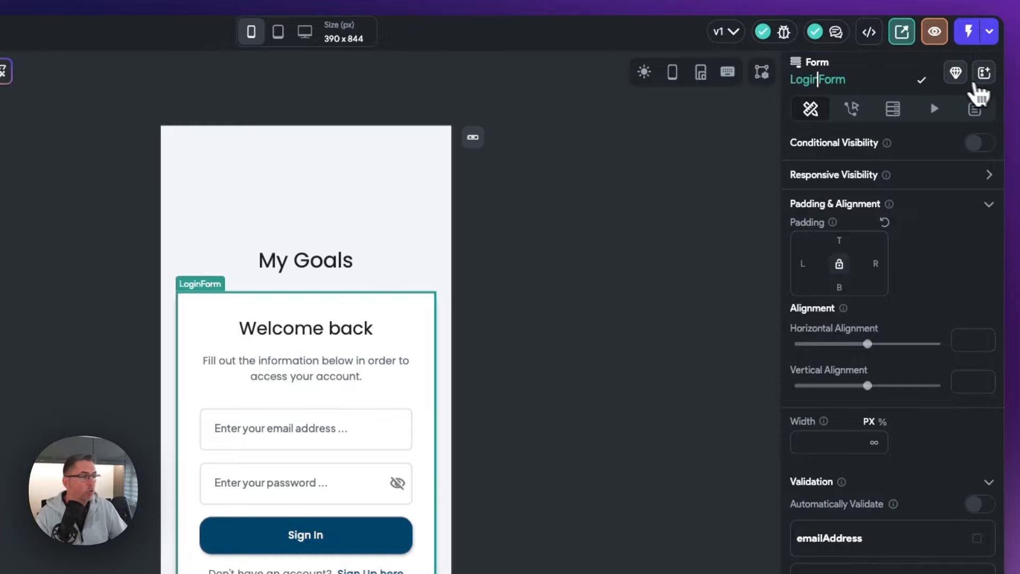
{"action": "left_click", "coordinate": [924, 82]}
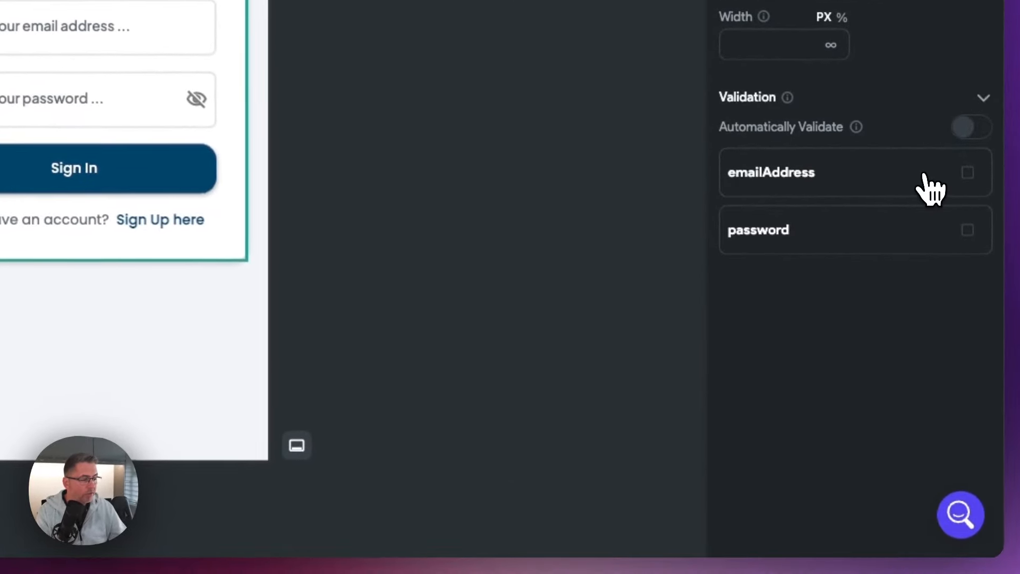
Enable validation for LoginForm's emailAddress field and set its text validator to Email.
{"action": "left_click", "coordinate": [967, 173]}
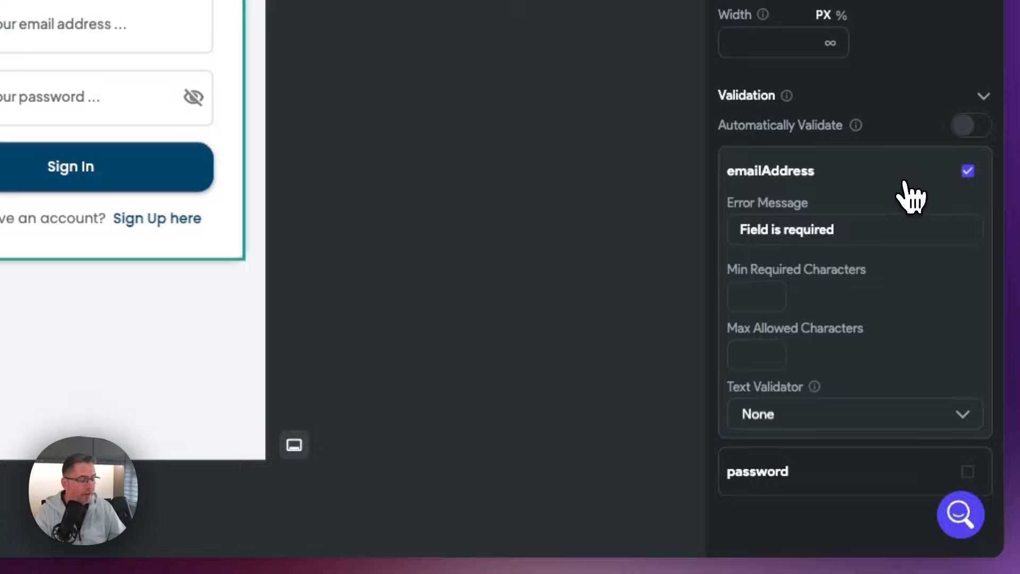
{"action": "scroll", "coordinate": [925, 292], "scroll_direction": "down", "scroll_amount": 1}
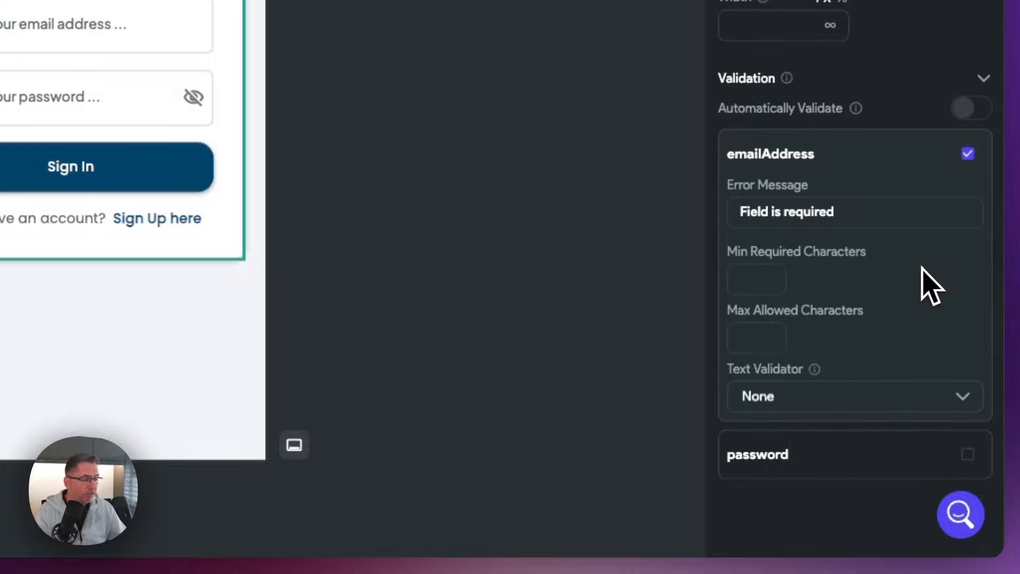
{"action": "left_click", "coordinate": [795, 403]}
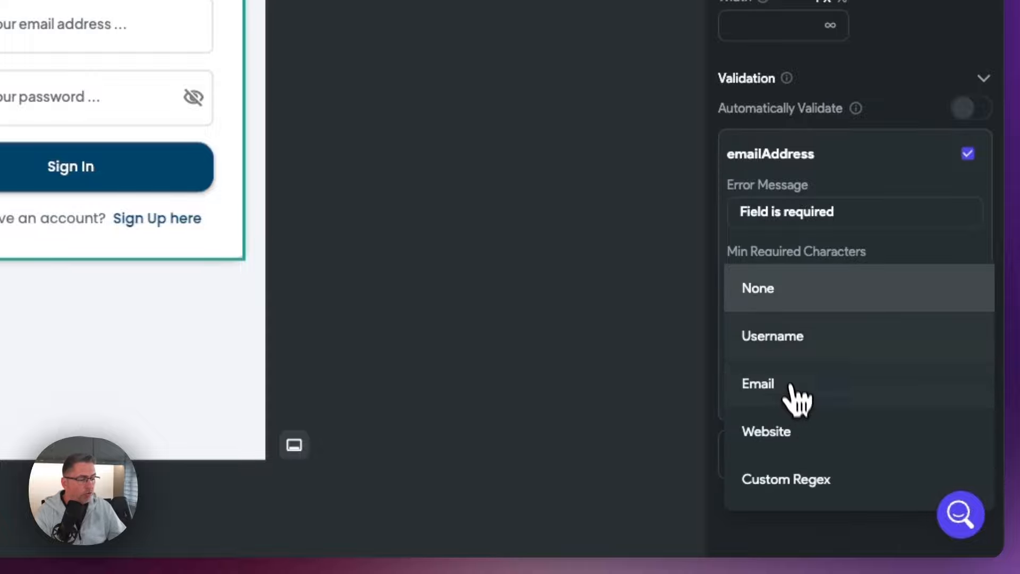
{"action": "left_click", "coordinate": [787, 394]}
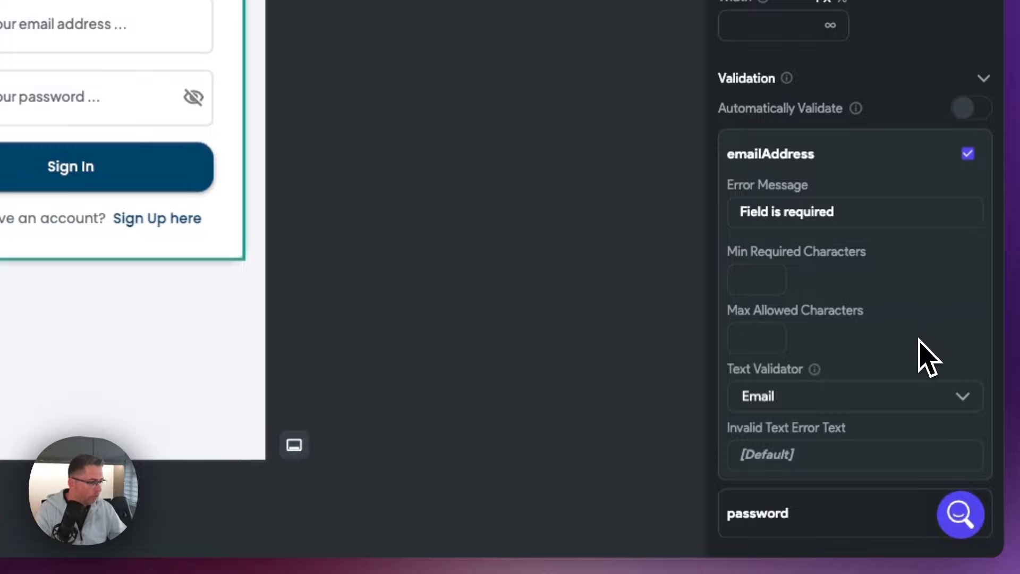
Enable validation for the password field with 6 minimum required characters and the minimum-characters error text "Password must be 6 or more characters".
{"action": "scroll", "coordinate": [925, 355], "scroll_direction": "down", "scroll_amount": 2}
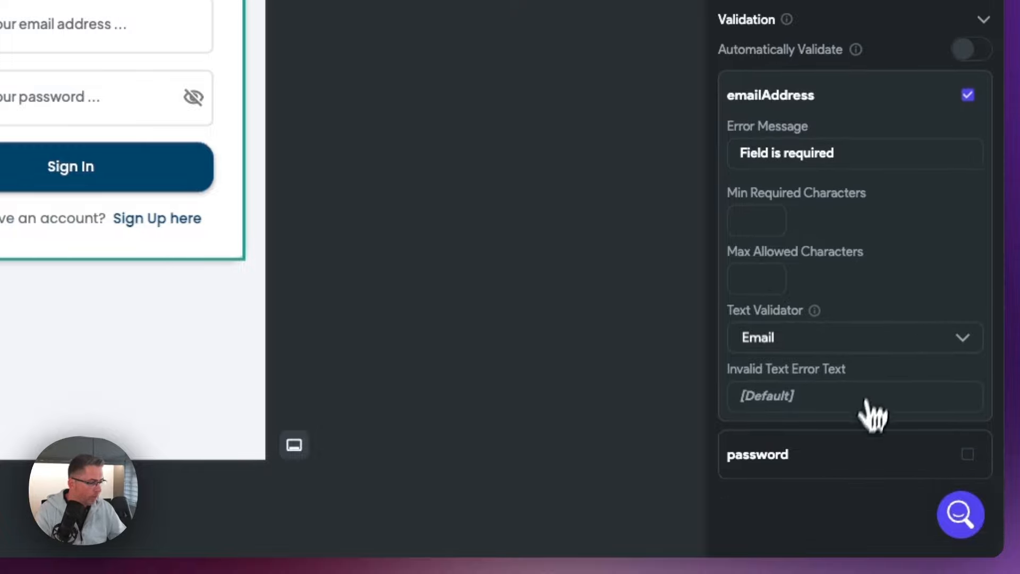
{"action": "left_click", "coordinate": [968, 455]}
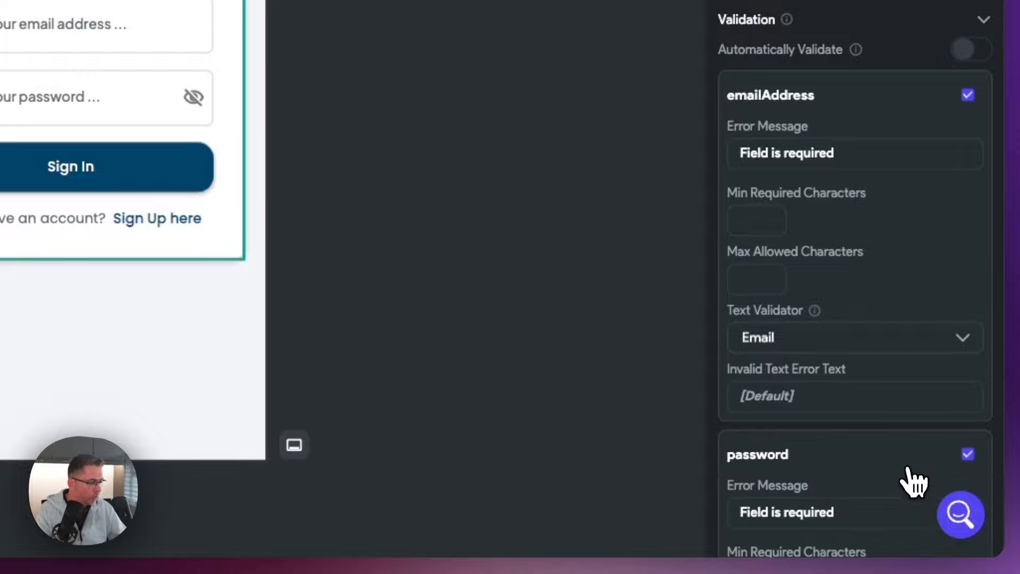
{"action": "scroll", "coordinate": [891, 467], "scroll_direction": "down", "scroll_amount": 5}
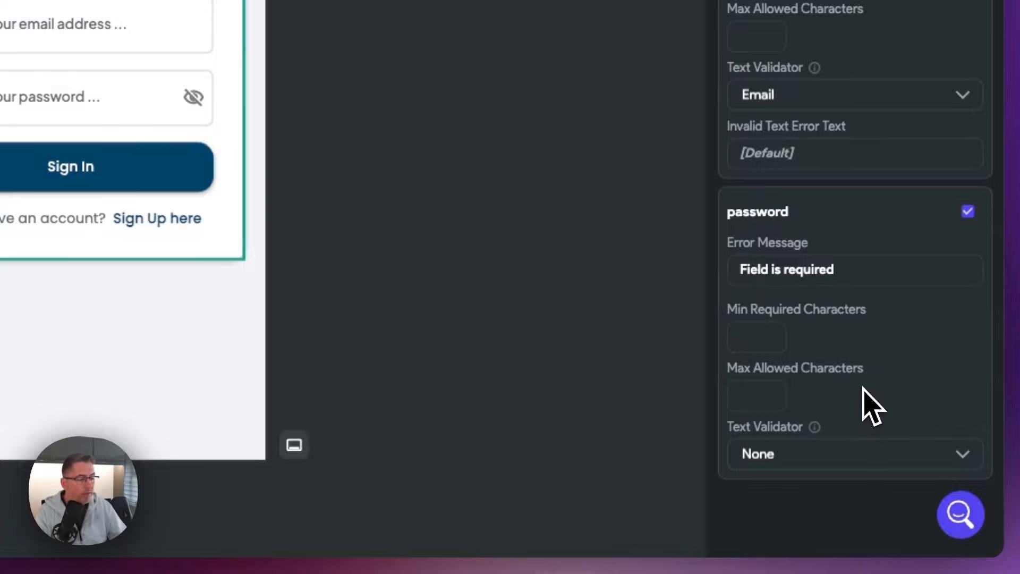
{"action": "left_click", "coordinate": [766, 340]}
{"action": "type", "text": "6"}
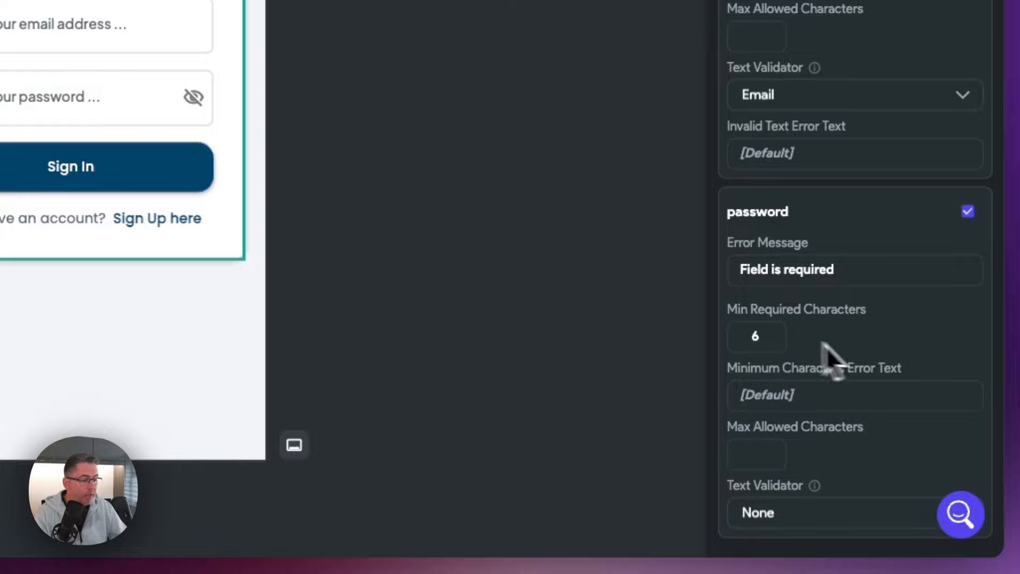
{"action": "left_click", "coordinate": [792, 400]}
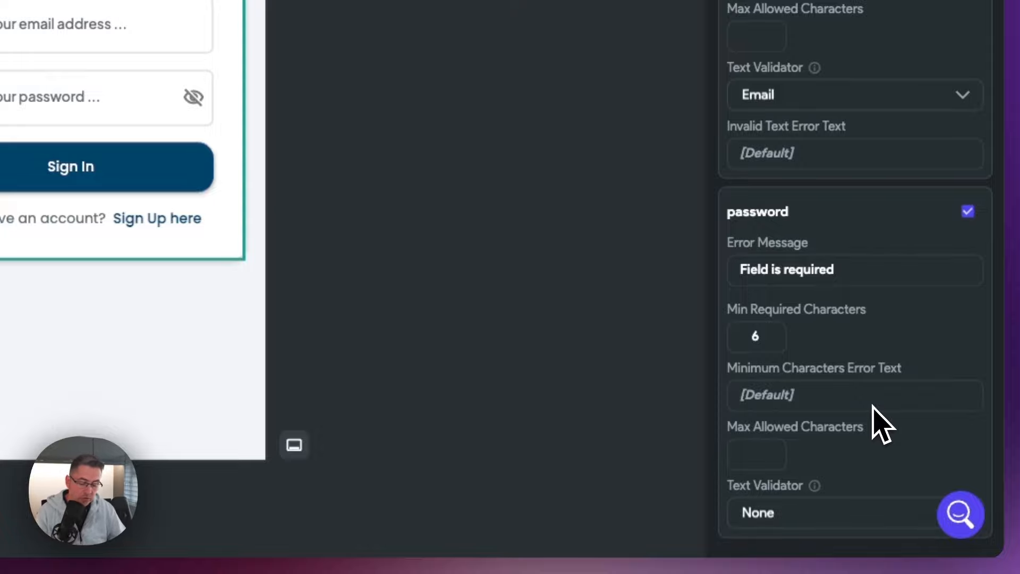
{"action": "key", "text": "super+v"}
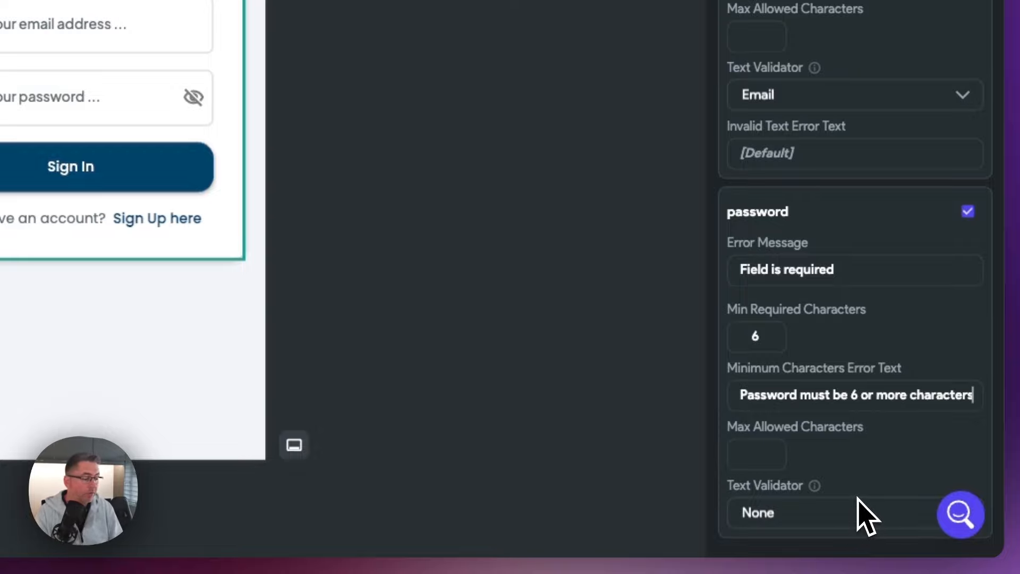
{"action": "scroll", "coordinate": [867, 491], "scroll_direction": "down", "scroll_amount": 1}
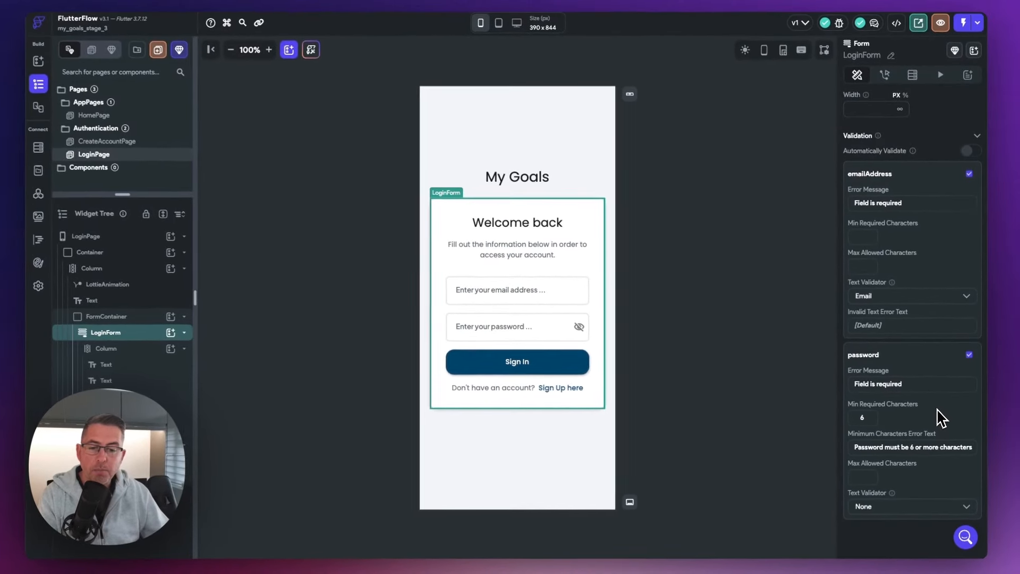
{"action": "scroll", "coordinate": [949, 423], "scroll_direction": "up", "scroll_amount": 3}
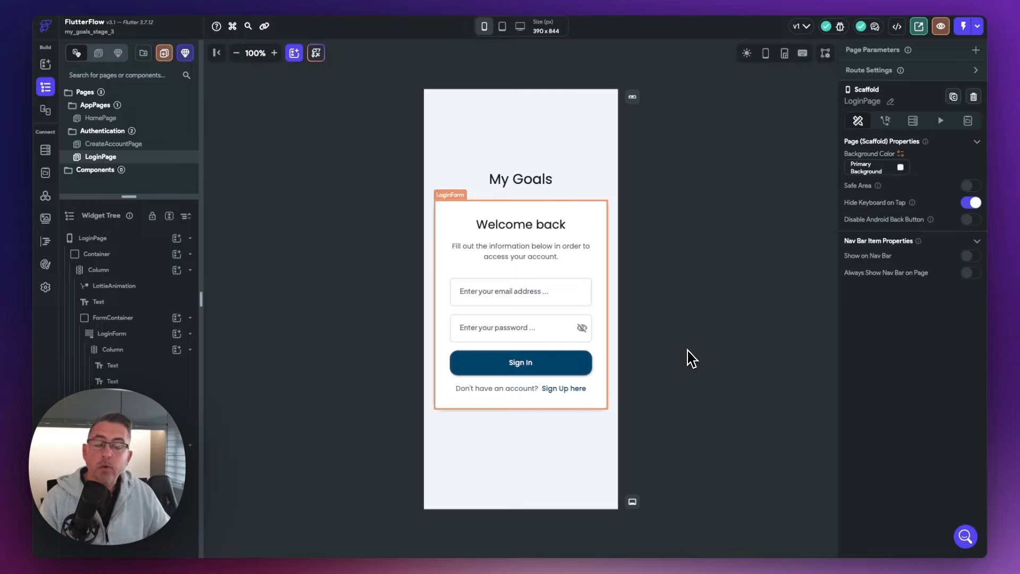
Add an On Tap action to the Sign In button that validates LoginForm.
{"action": "left_click", "coordinate": [501, 371]}
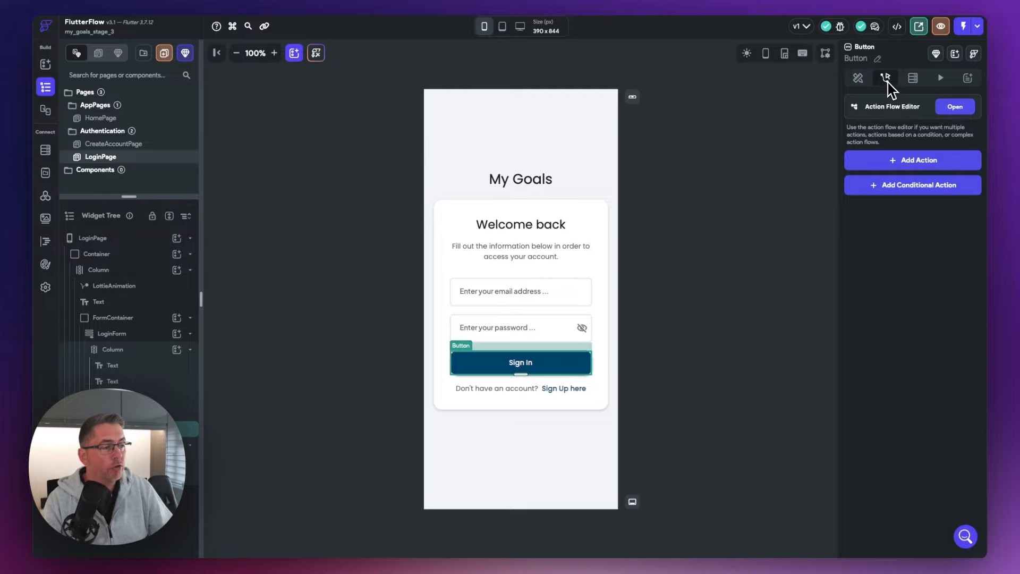
{"action": "left_click", "coordinate": [955, 108]}
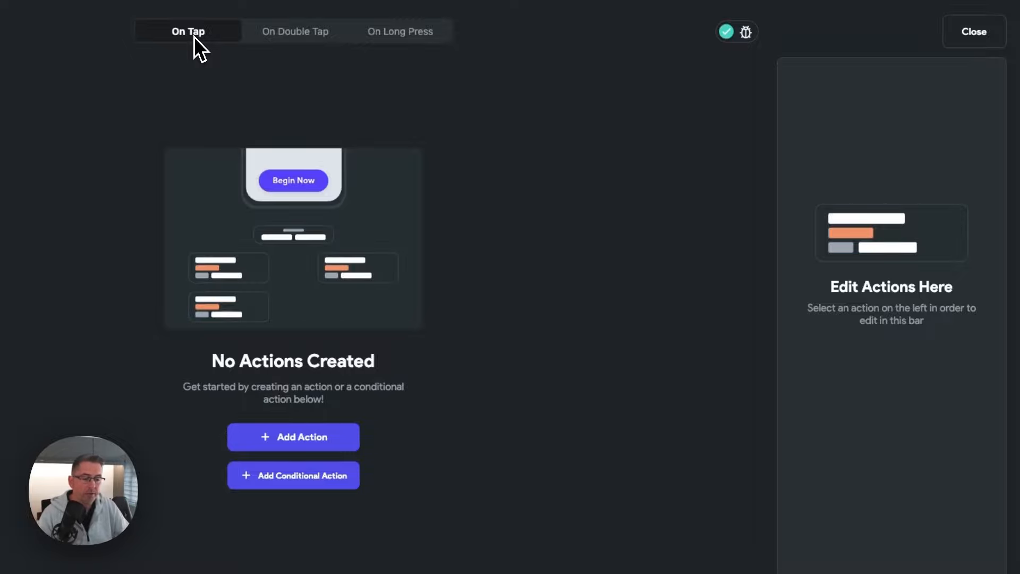
{"action": "left_click", "coordinate": [292, 447]}
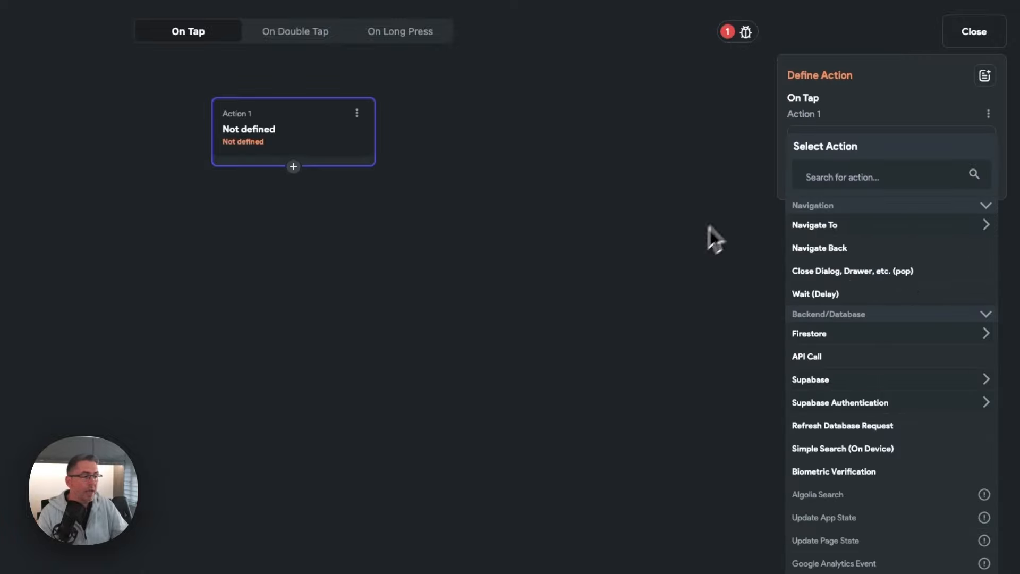
{"action": "left_click", "coordinate": [832, 175]}
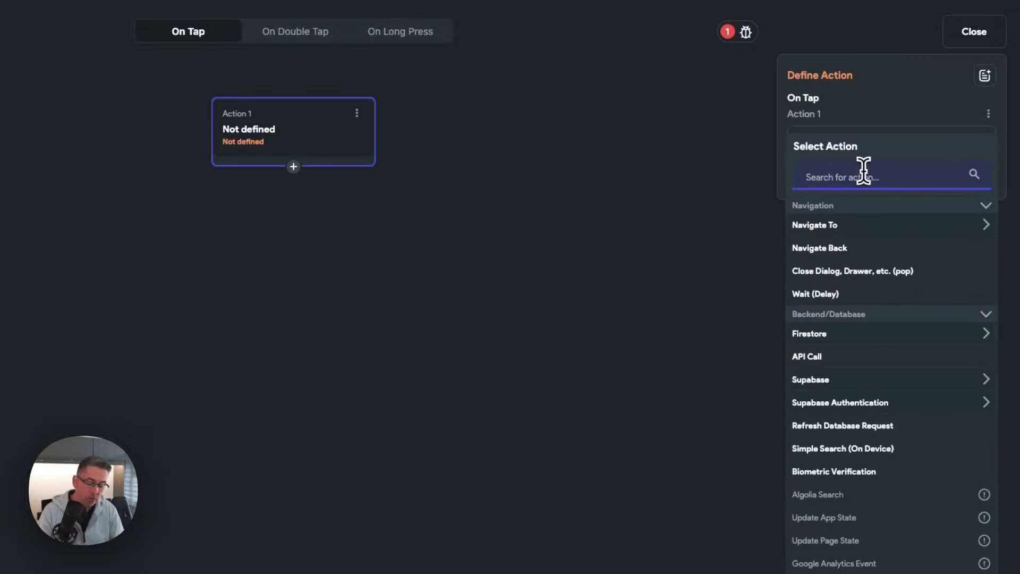
{"action": "type", "text": "Valid"}
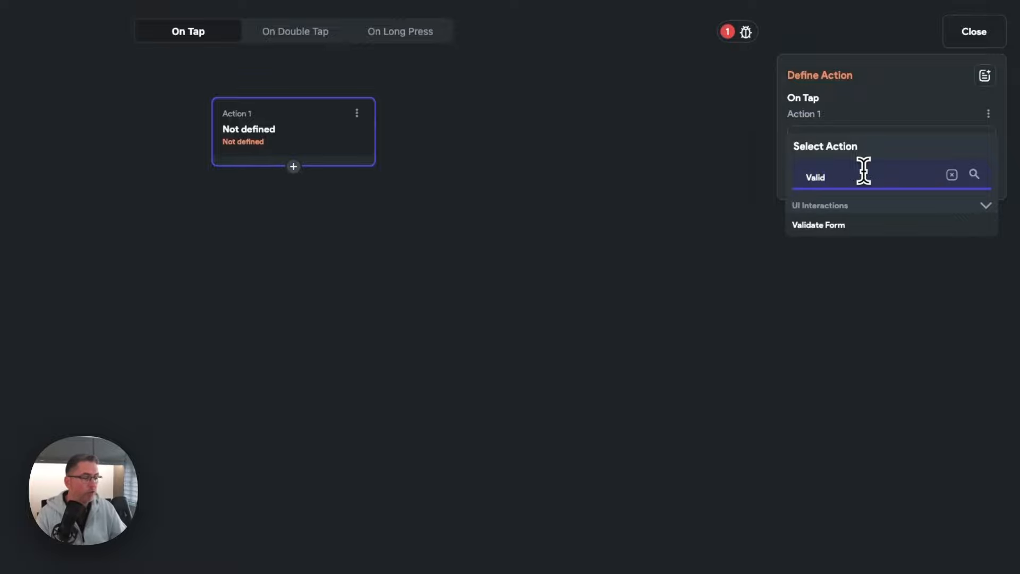
{"action": "left_click", "coordinate": [821, 229]}
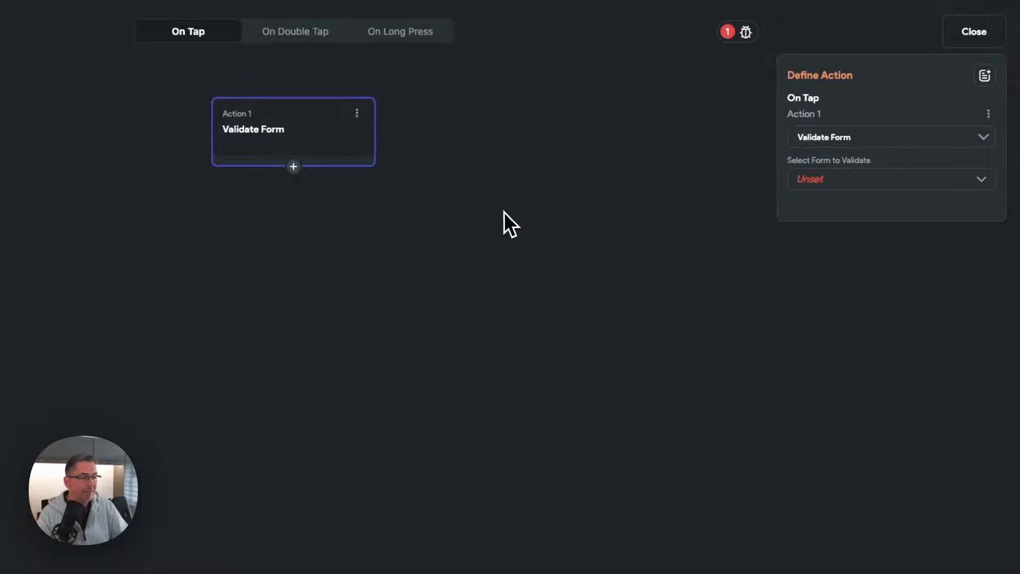
{"action": "left_click", "coordinate": [827, 181]}
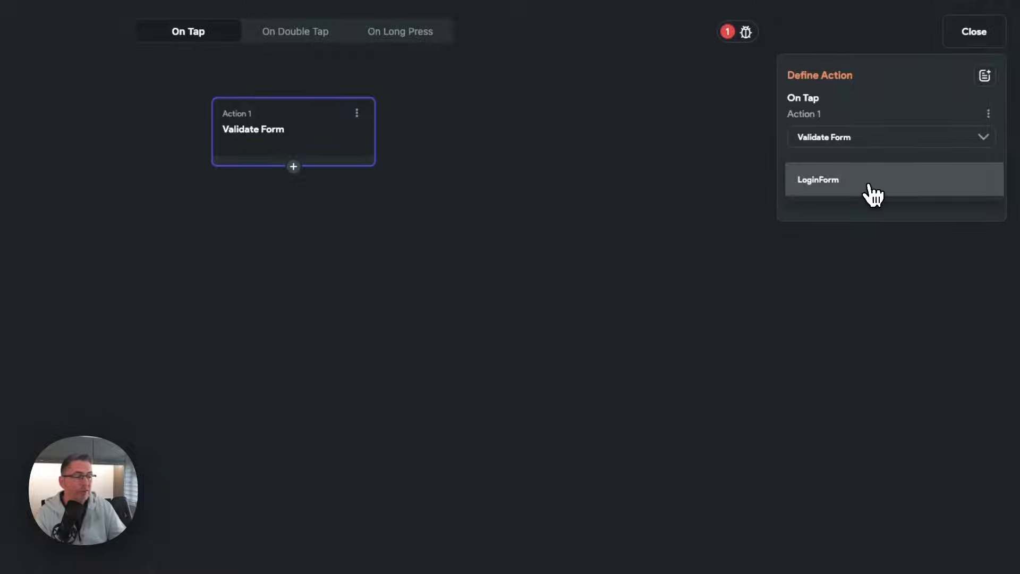
{"action": "left_click", "coordinate": [834, 185]}
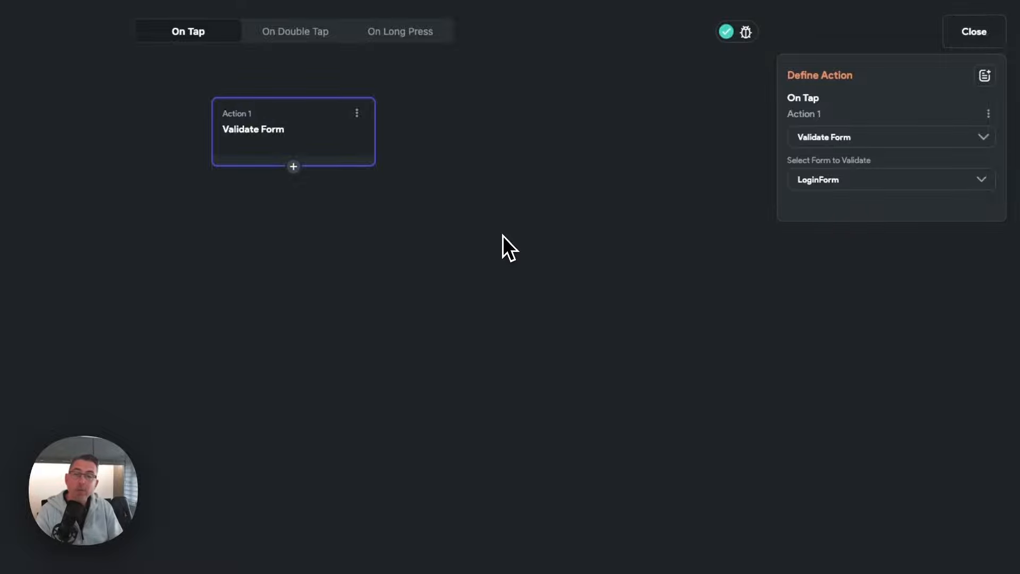
Chain a Supabase Authentication Log in action after Validate Form, with Email as the auth provider.
{"action": "left_click", "coordinate": [293, 168]}
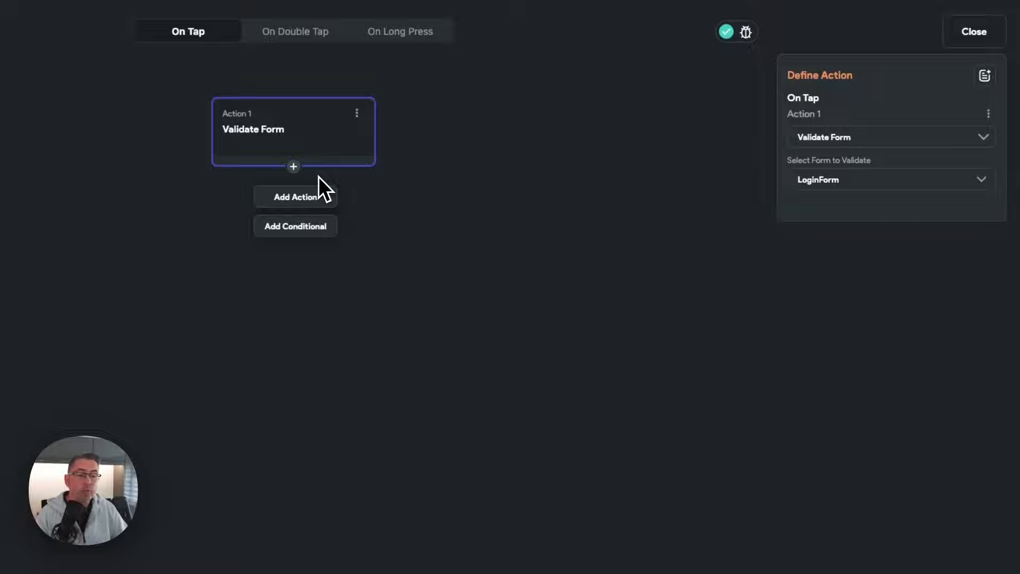
{"action": "left_click", "coordinate": [295, 198]}
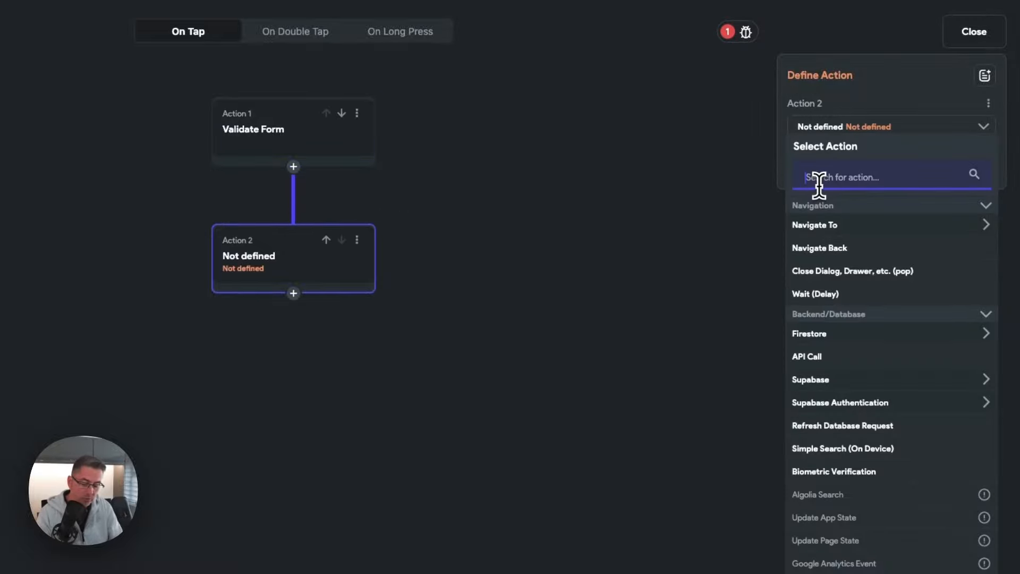
{"action": "type", "text": "su"}
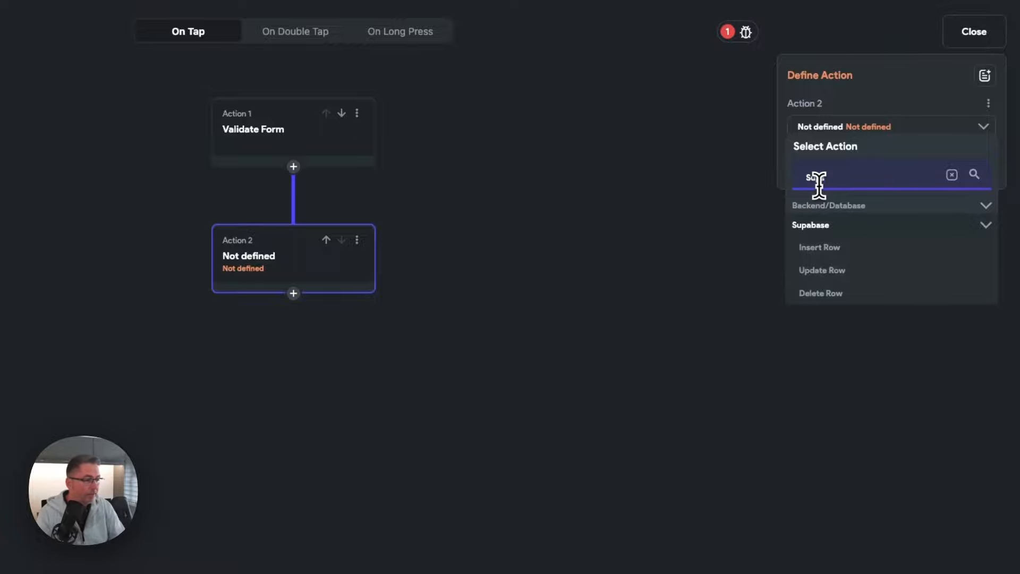
{"action": "type", "text": "pa"}
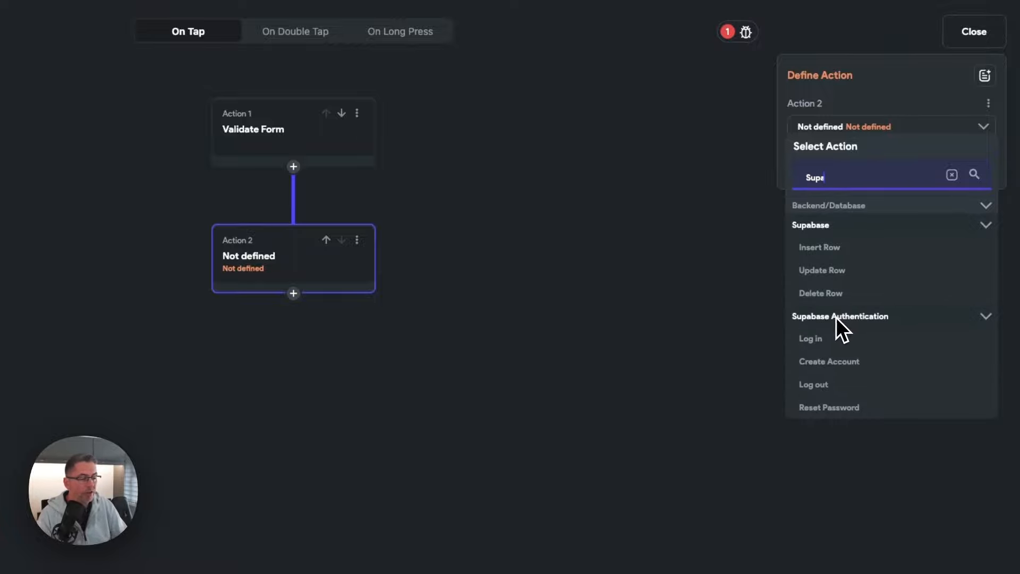
{"action": "left_click", "coordinate": [815, 343]}
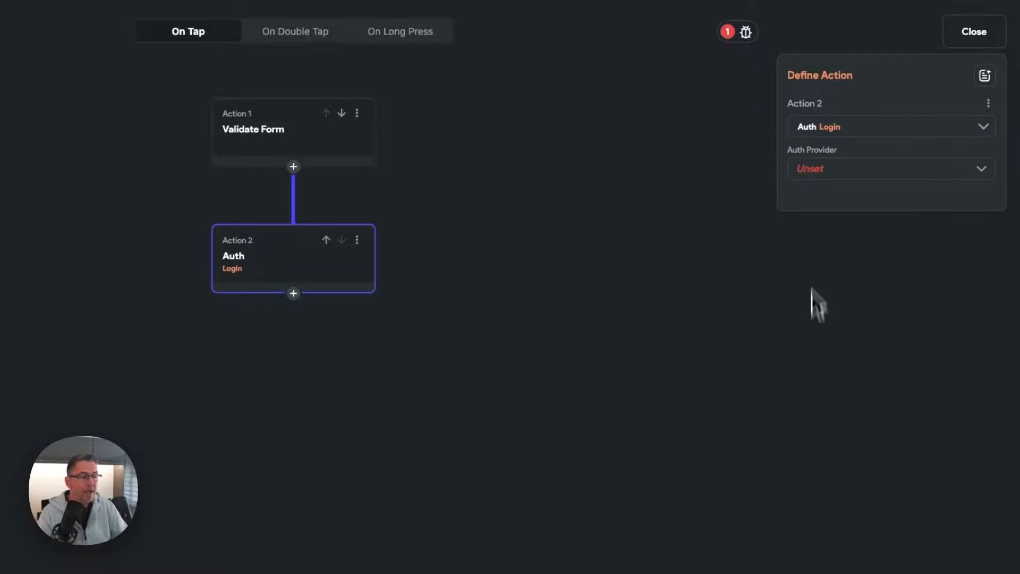
{"action": "left_click", "coordinate": [816, 174]}
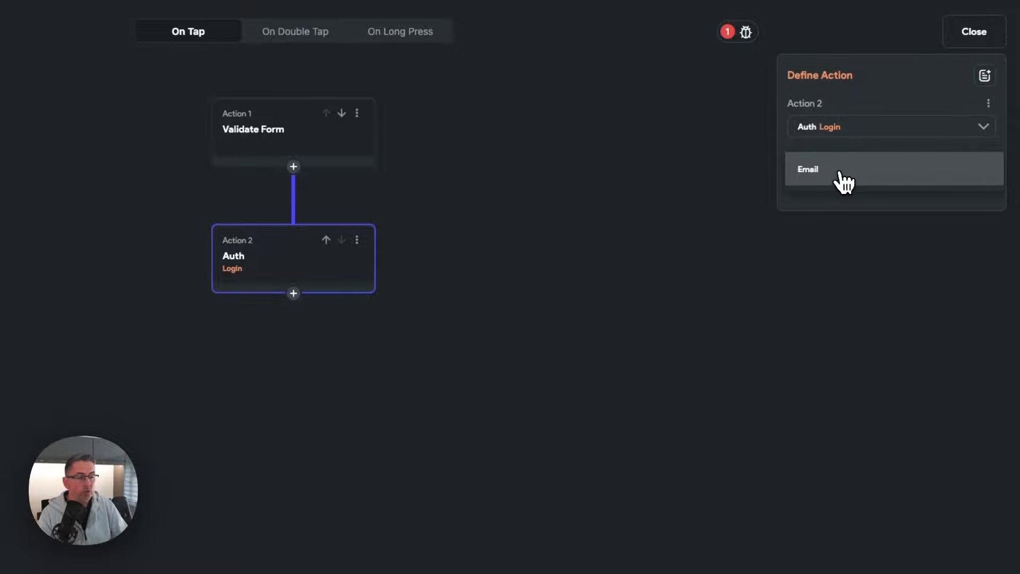
{"action": "left_click", "coordinate": [844, 182]}
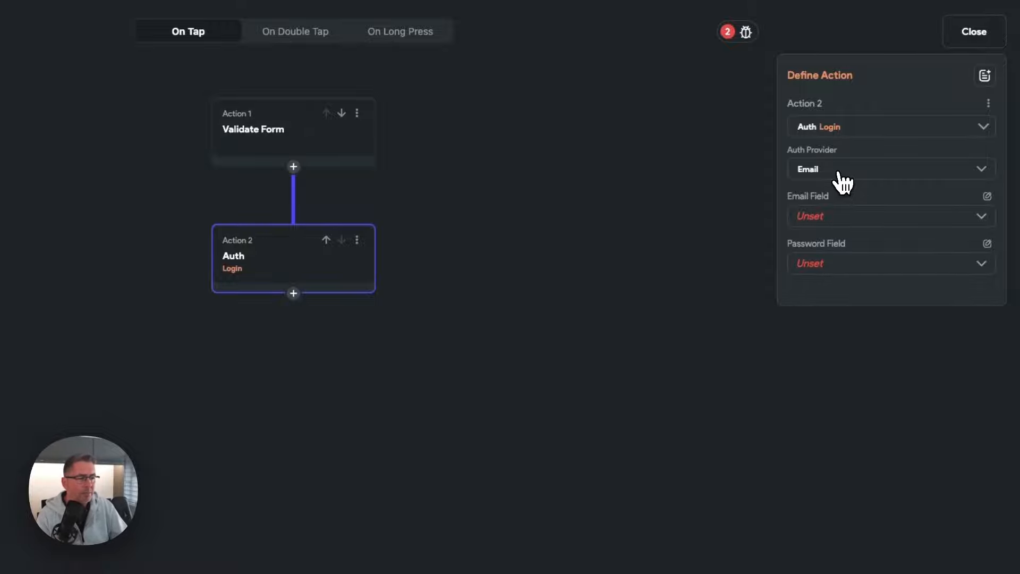
Map the login action's email field to emailAddress and its password field to password, and close the action flow editor.
{"action": "left_click", "coordinate": [828, 218]}
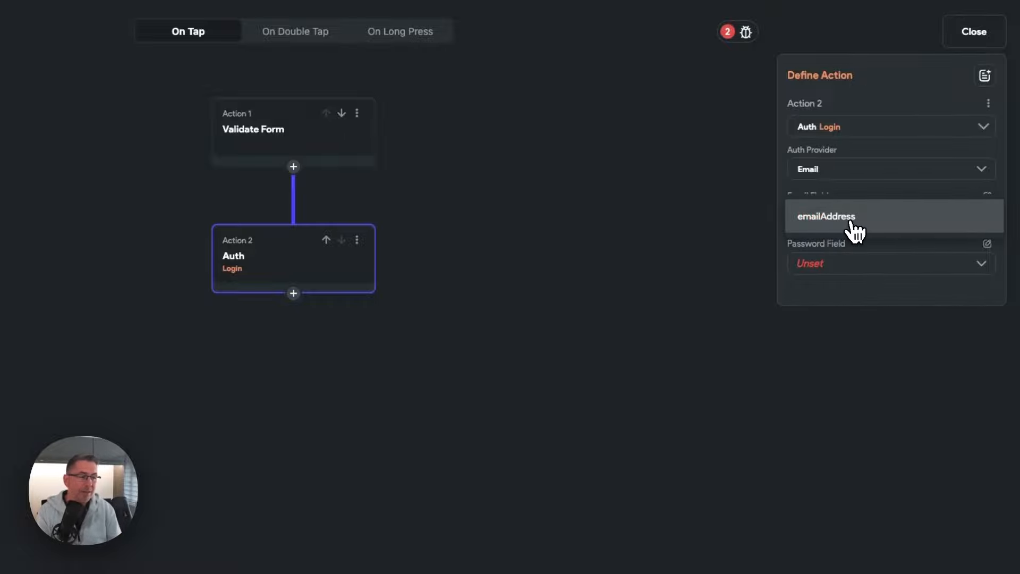
{"action": "left_click", "coordinate": [854, 229]}
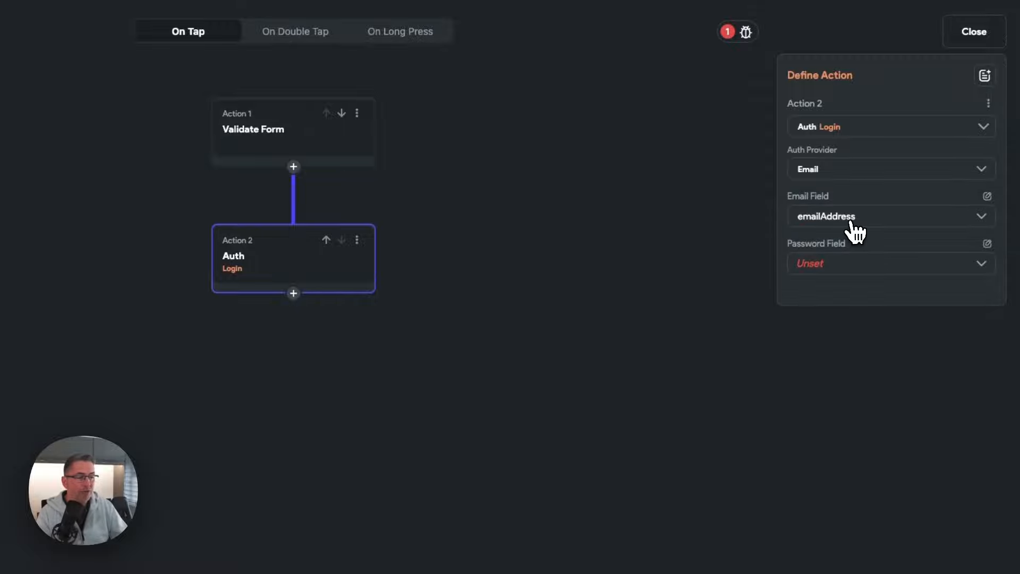
{"action": "left_click", "coordinate": [822, 266]}
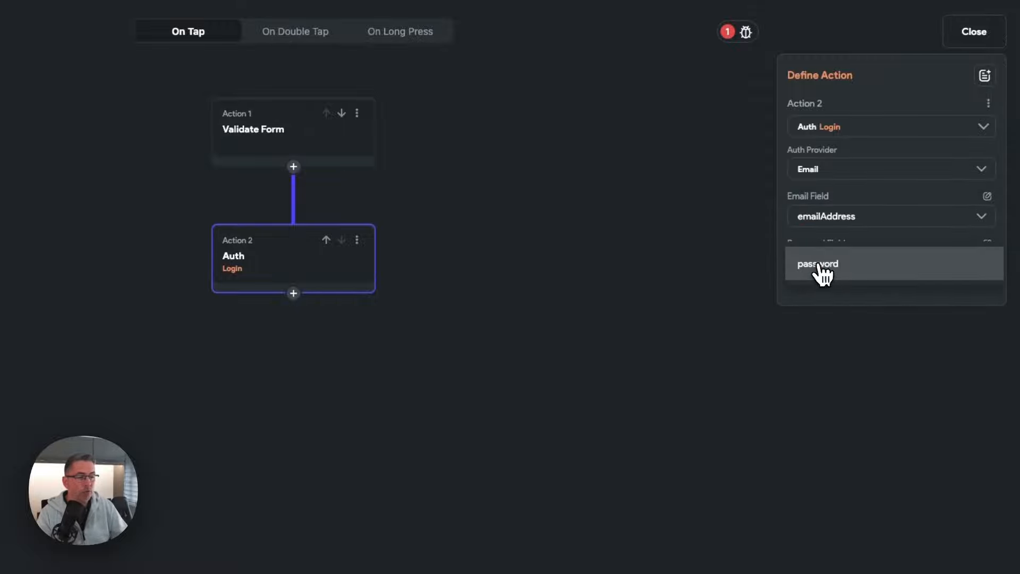
{"action": "left_click", "coordinate": [821, 274]}
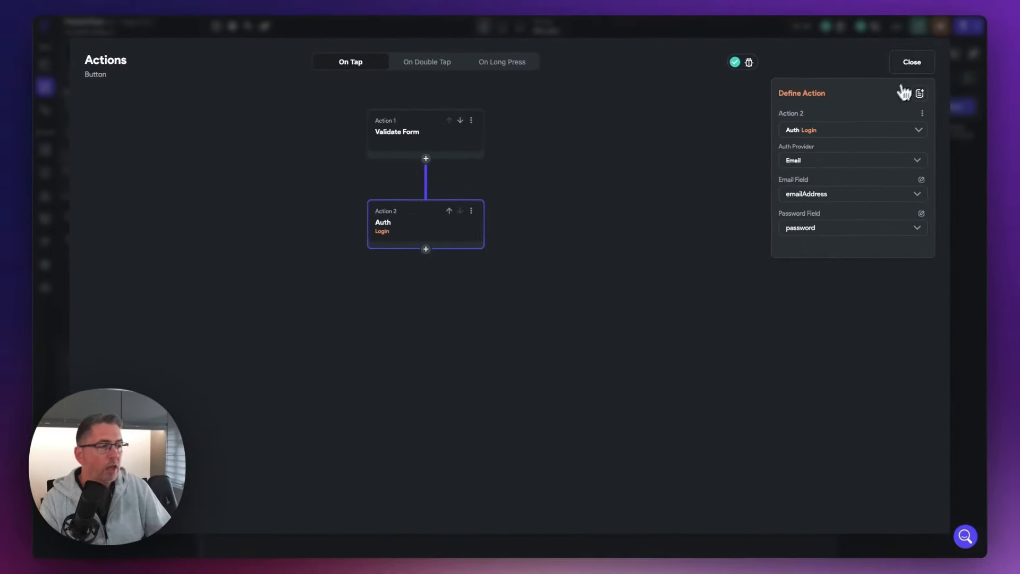
{"action": "left_click", "coordinate": [912, 63]}
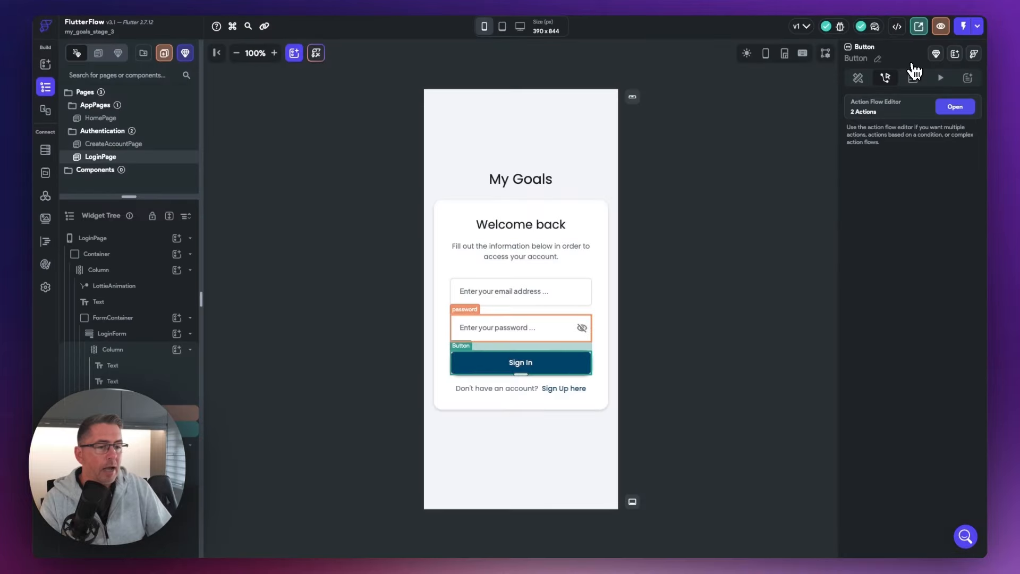
{"action": "left_click", "coordinate": [709, 230]}
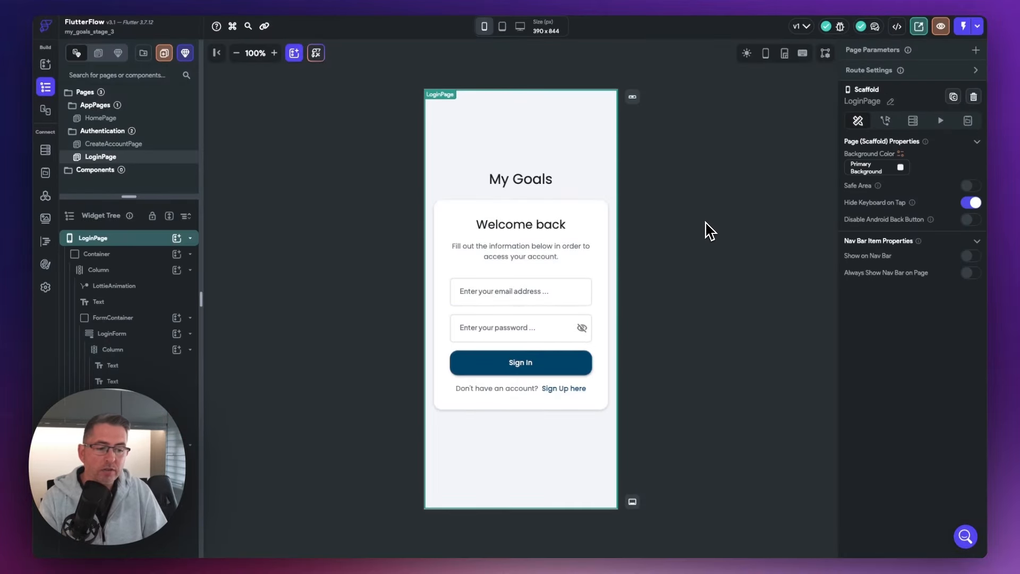